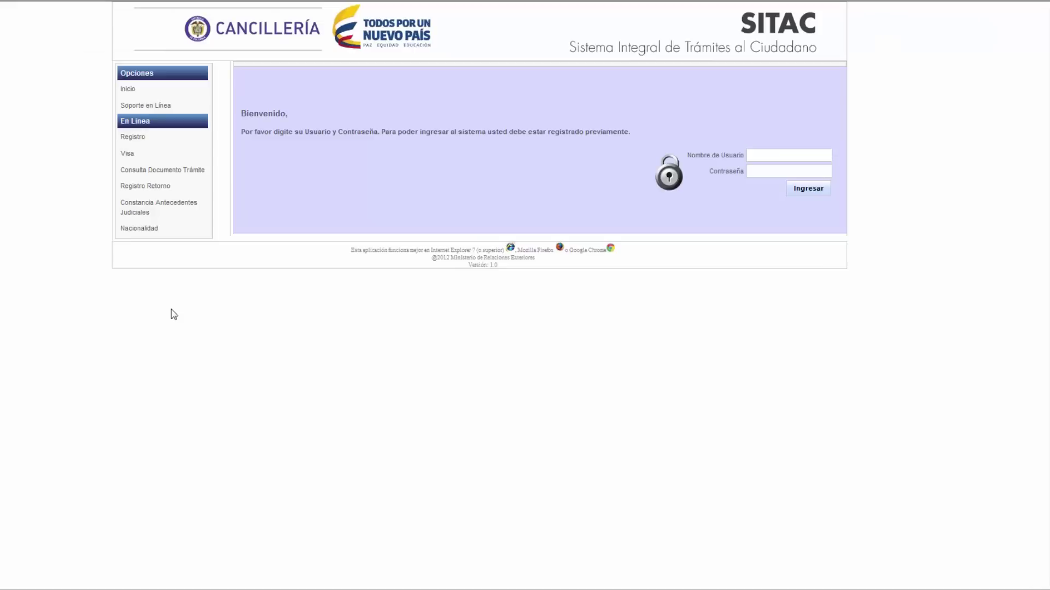
- Open the Nacionalidad request form from the En Línea services
{"action": "left_click", "coordinate": [147, 232]}
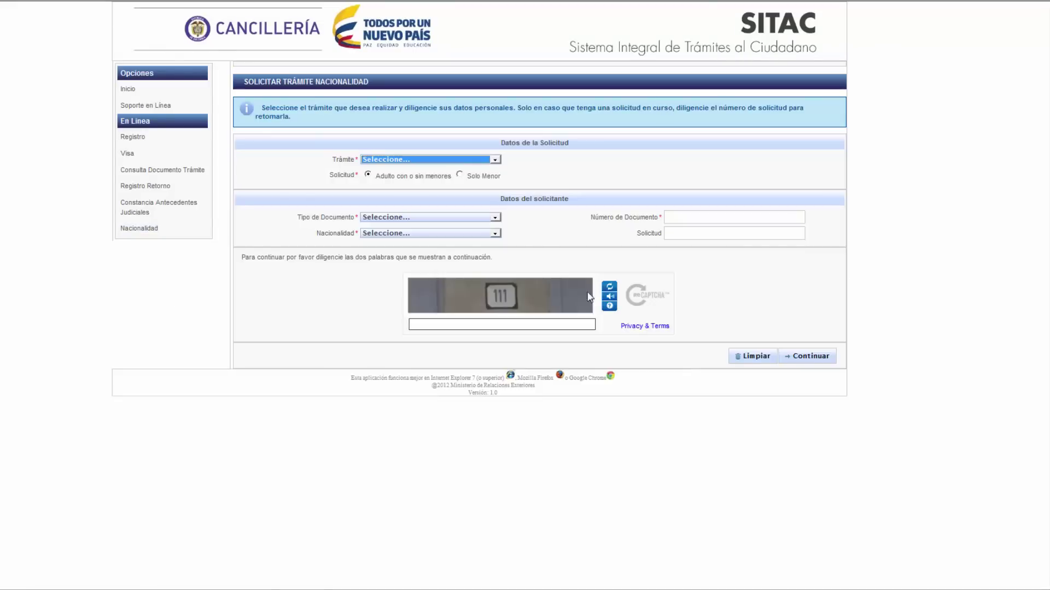
- Choose NACIONALIDAD POR ADOPCION with document type PASAPORTE and enter the passport number
{"action": "left_click", "coordinate": [478, 160]}
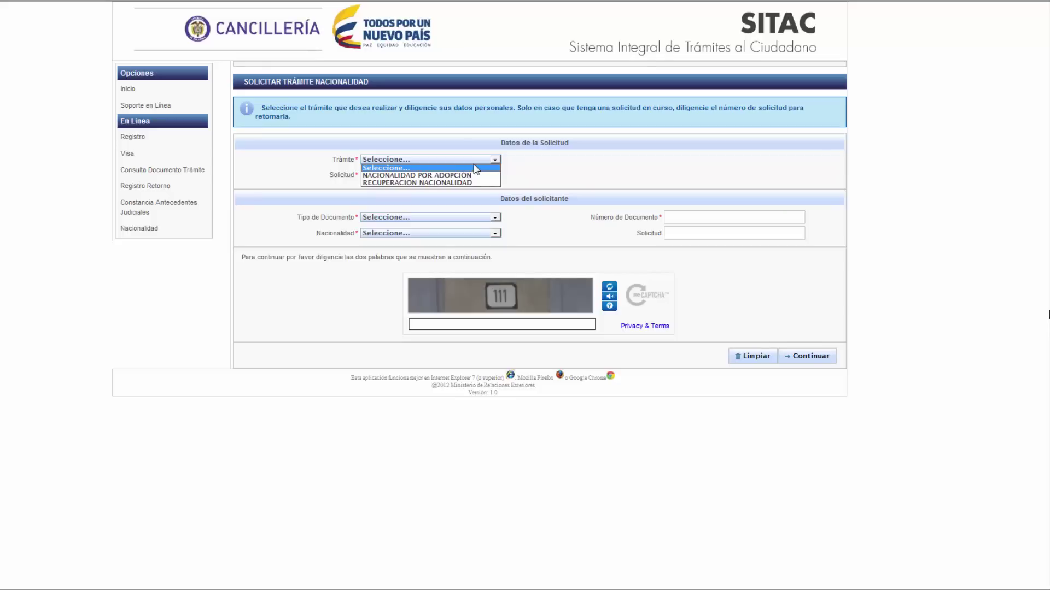
{"action": "left_click", "coordinate": [469, 176]}
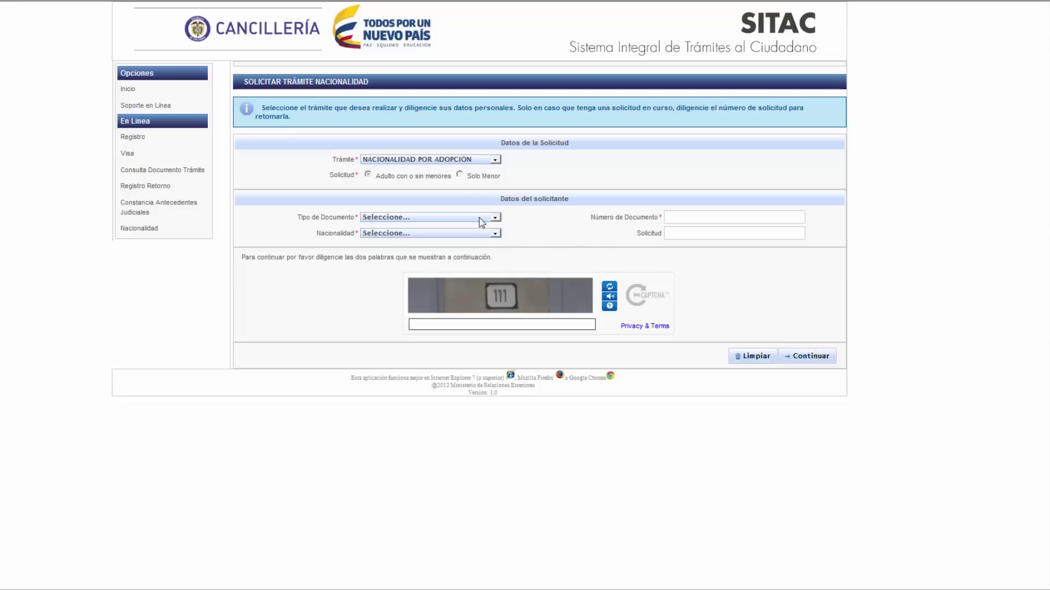
{"action": "left_click", "coordinate": [481, 218]}
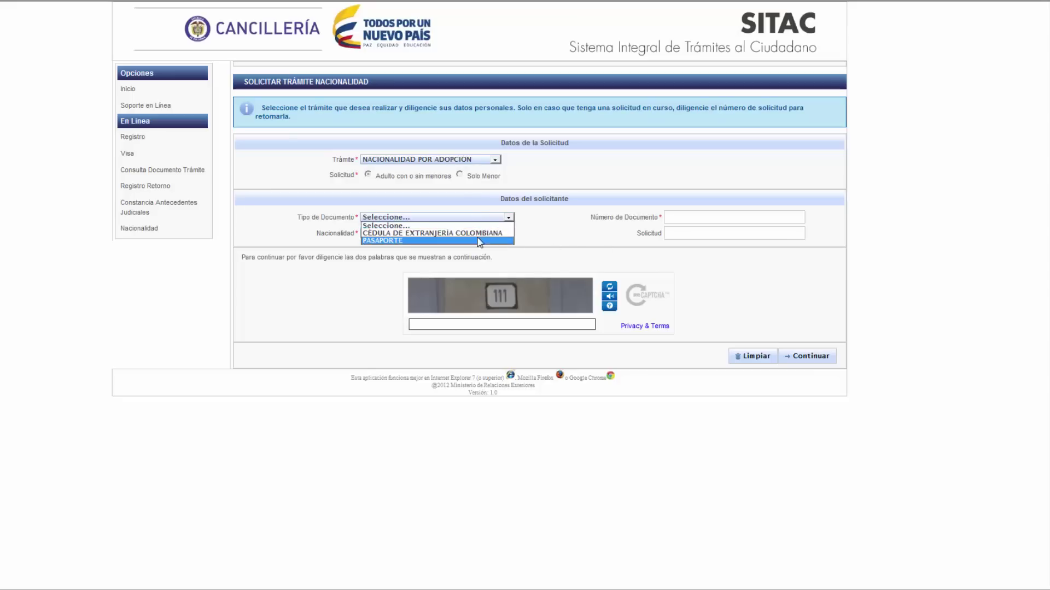
{"action": "left_click", "coordinate": [479, 240]}
{"action": "left_click", "coordinate": [717, 225]}
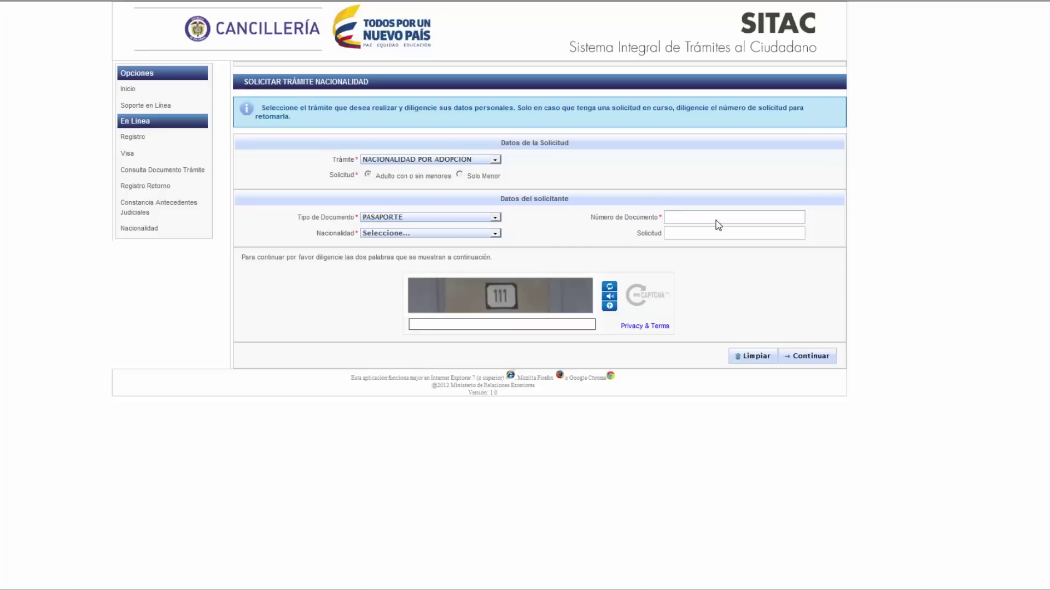
- Set nationality to ANGOLA, answer the captcha and submit the request details
{"action": "left_click", "coordinate": [429, 234]}
{"action": "left_click", "coordinate": [419, 280]}
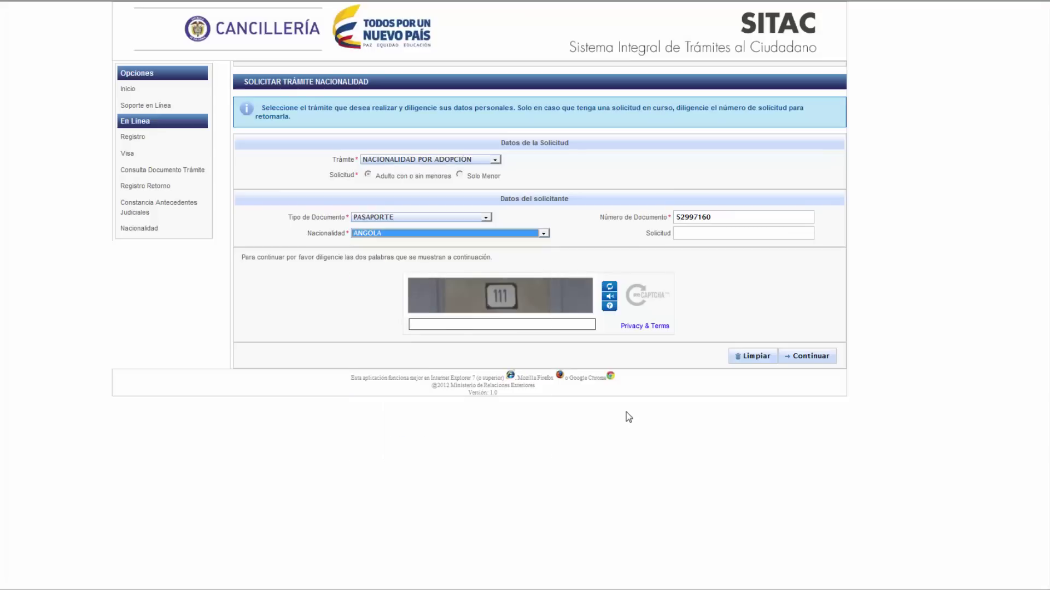
{"action": "left_click", "coordinate": [538, 325]}
{"action": "type", "text": "11"}
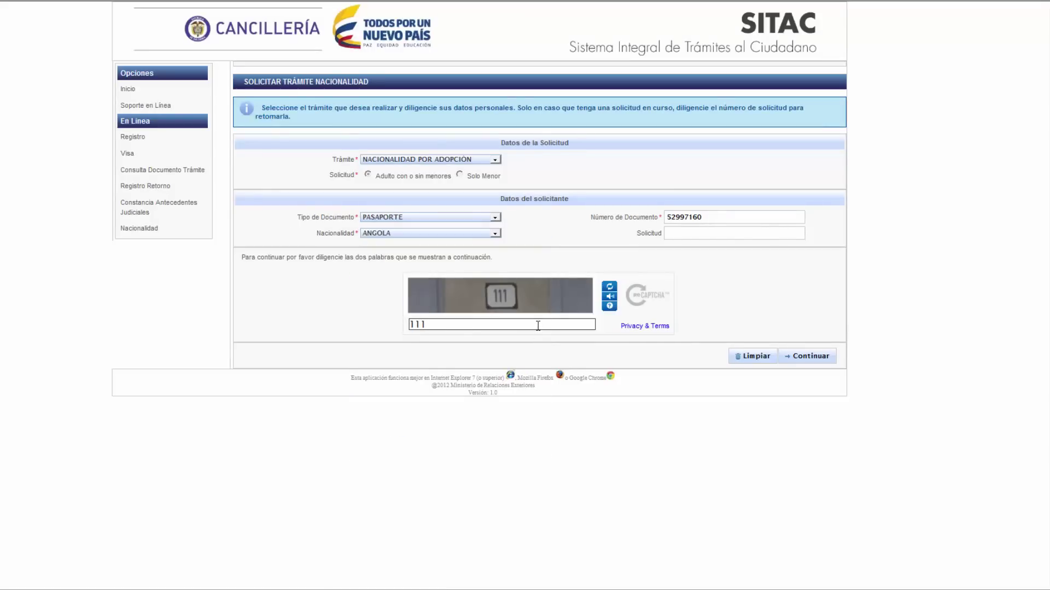
{"action": "type", "text": "1"}
{"action": "left_click", "coordinate": [810, 356]}
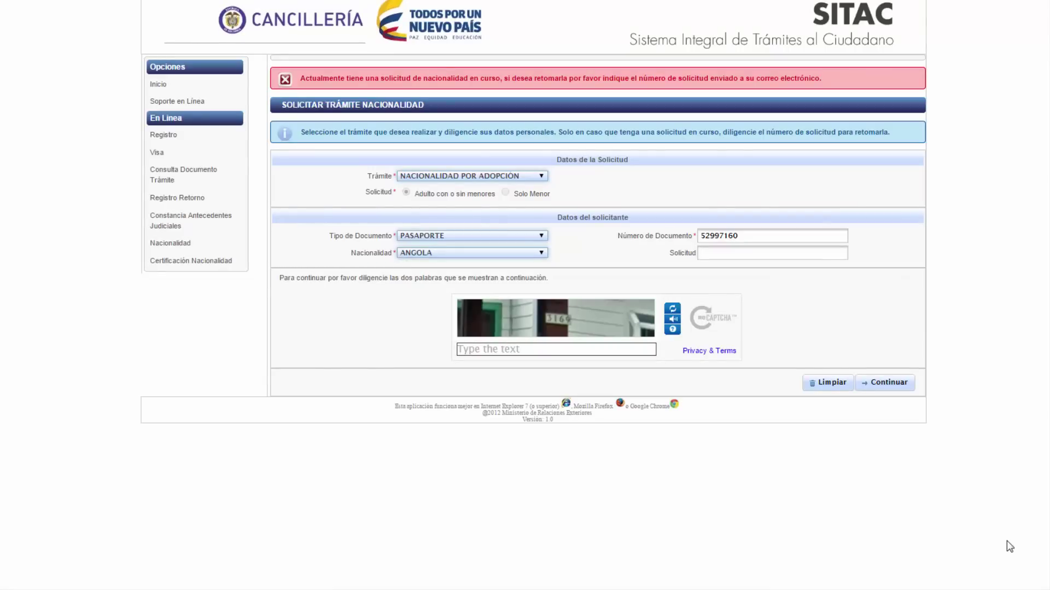
- Paste an existing request number into Solicitud, answer the new captcha and submit to resume
{"action": "left_click", "coordinate": [739, 253]}
{"action": "left_click", "coordinate": [739, 253]}
{"action": "key", "text": "ctrl+v"}
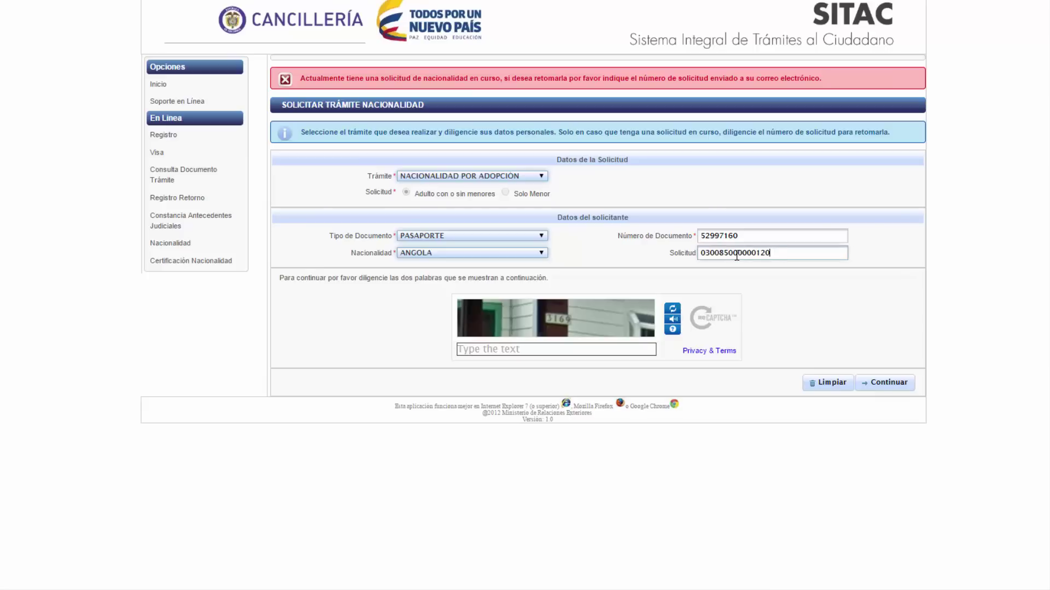
{"action": "left_click", "coordinate": [580, 342]}
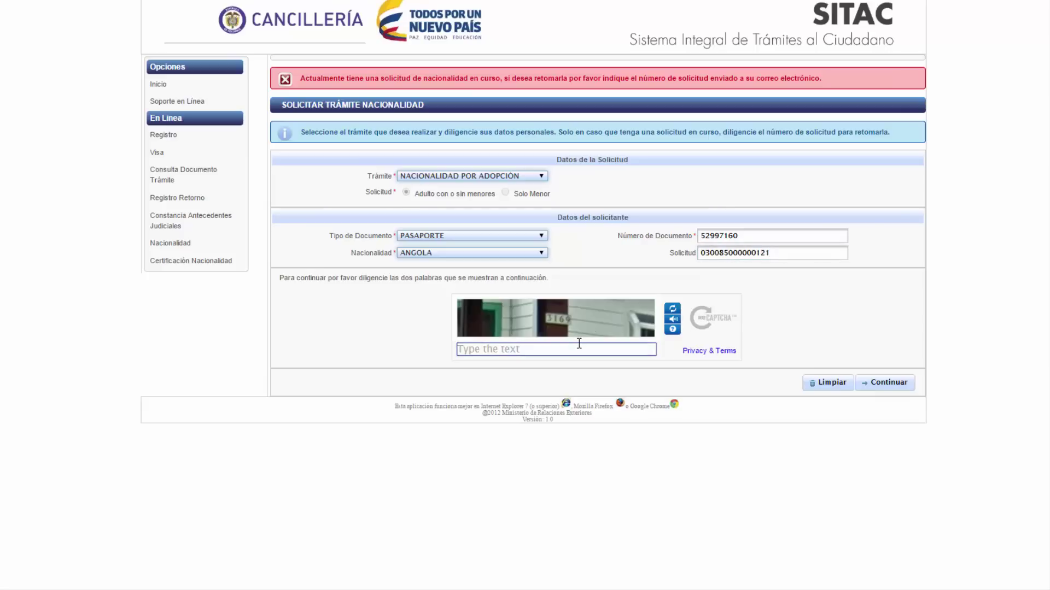
{"action": "left_click", "coordinate": [889, 383]}
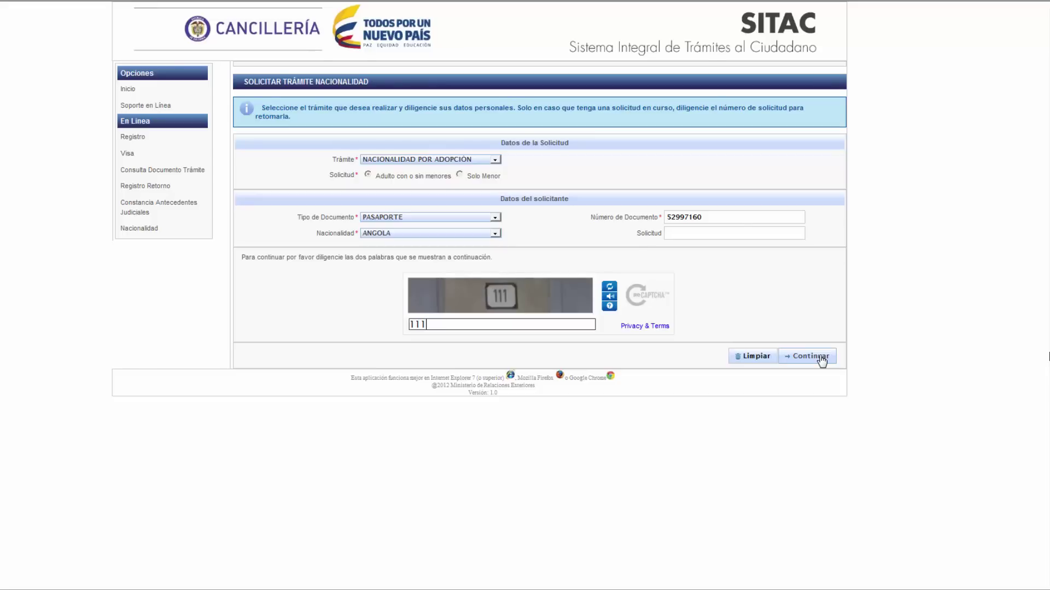
- Continue to the applicant section and enter the applicant's two names and two surnames
{"action": "left_click", "coordinate": [821, 358]}
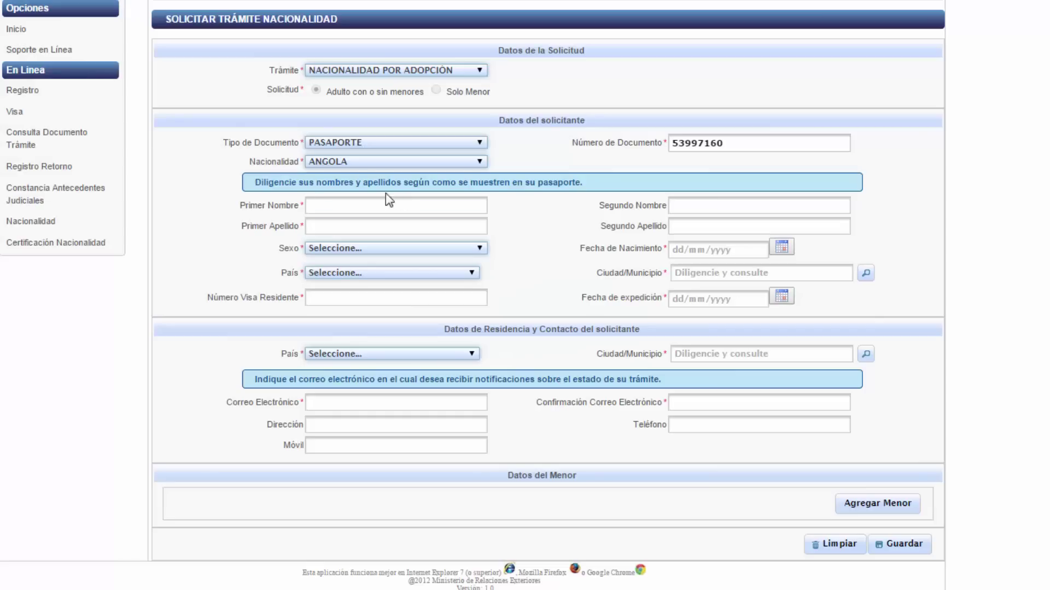
{"action": "left_click", "coordinate": [386, 203]}
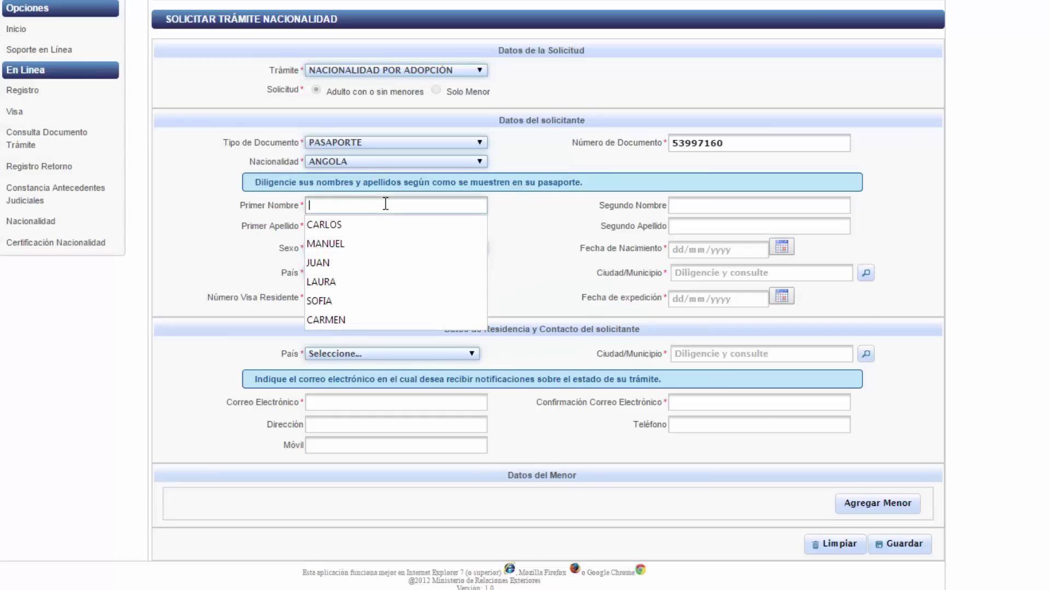
{"action": "key", "text": "Tab"}
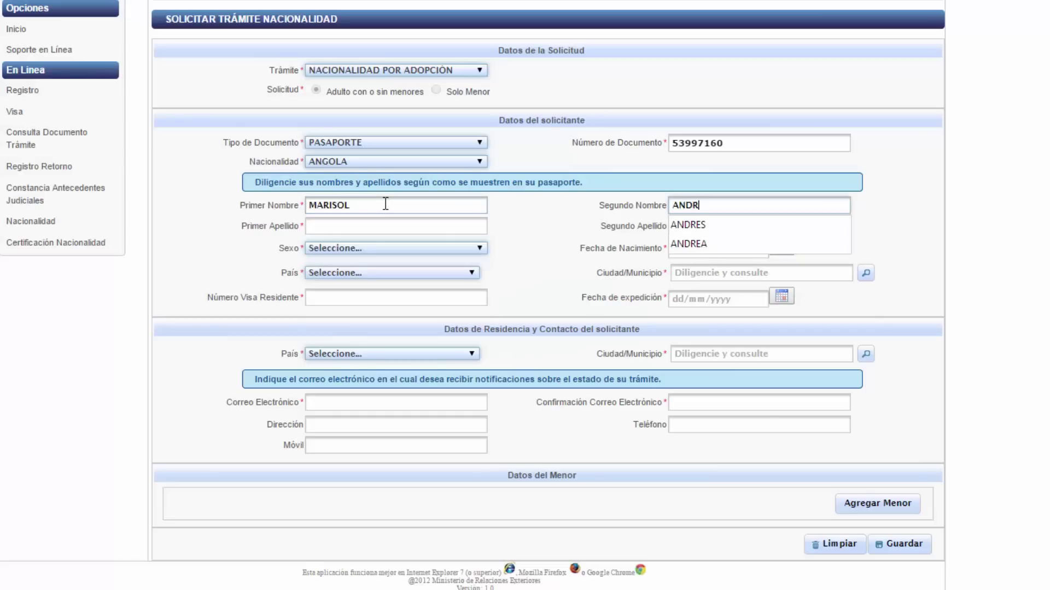
{"action": "key", "text": "Tab"}
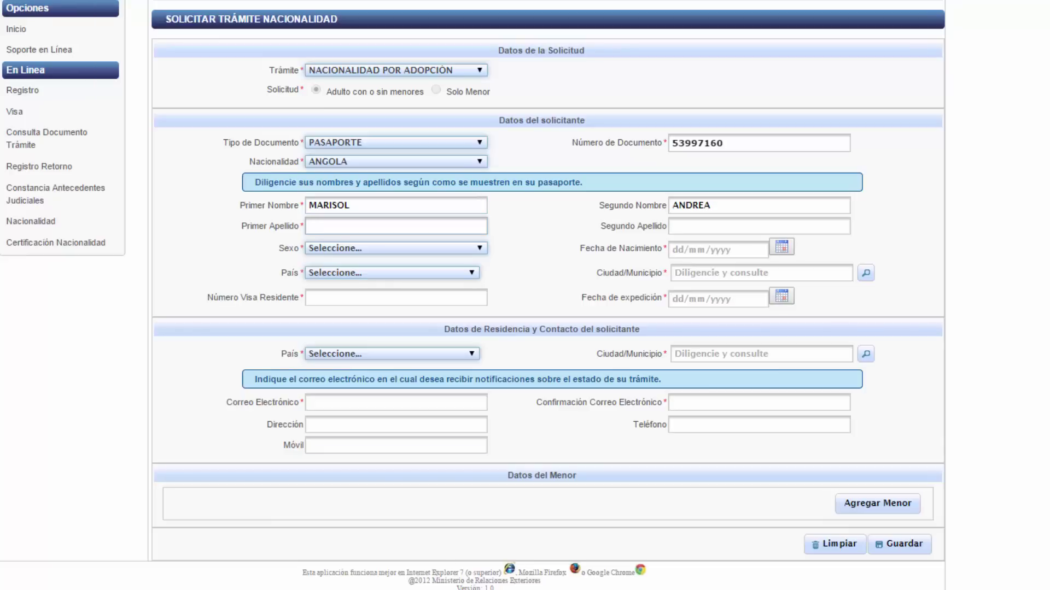
{"action": "key", "text": "Tab"}
- Set the applicant's sex to FEMENINO, birth date 04/07/1984 and country ESTADOS UNIDOS
{"action": "key", "text": "Tab"}
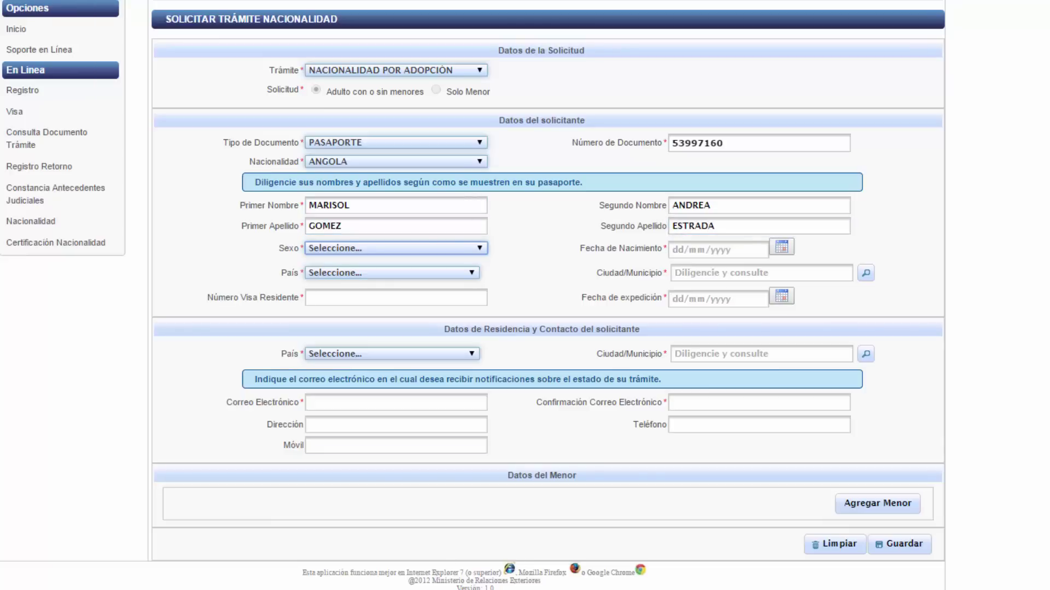
{"action": "key", "text": "f"}
{"action": "key", "text": "Tab"}
{"action": "type", "text": "04/07/"}
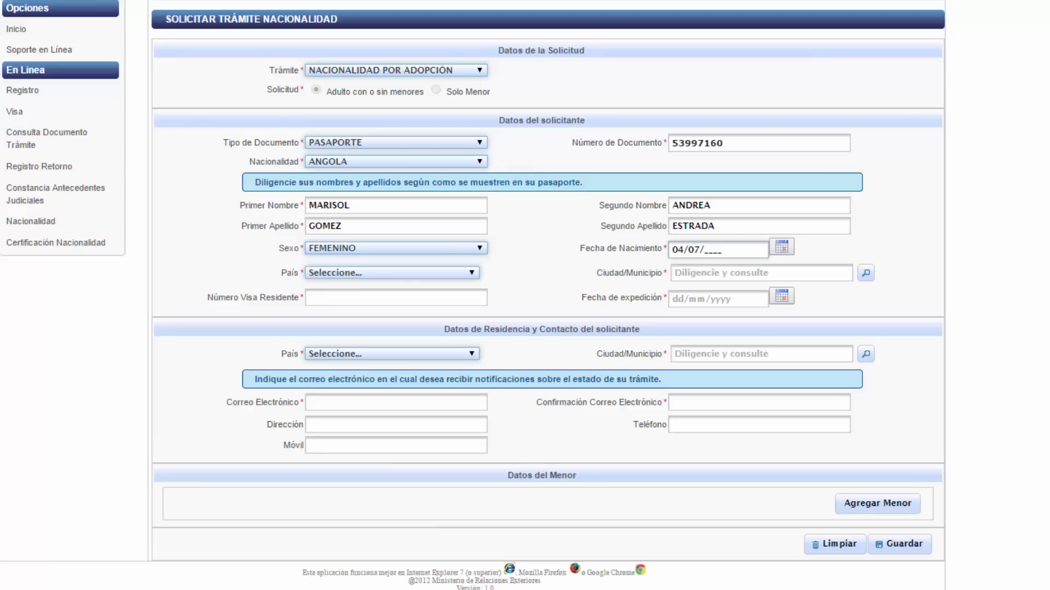
{"action": "type", "text": "1984"}
{"action": "key", "text": "Tab"}
{"action": "type", "text": "estados"}
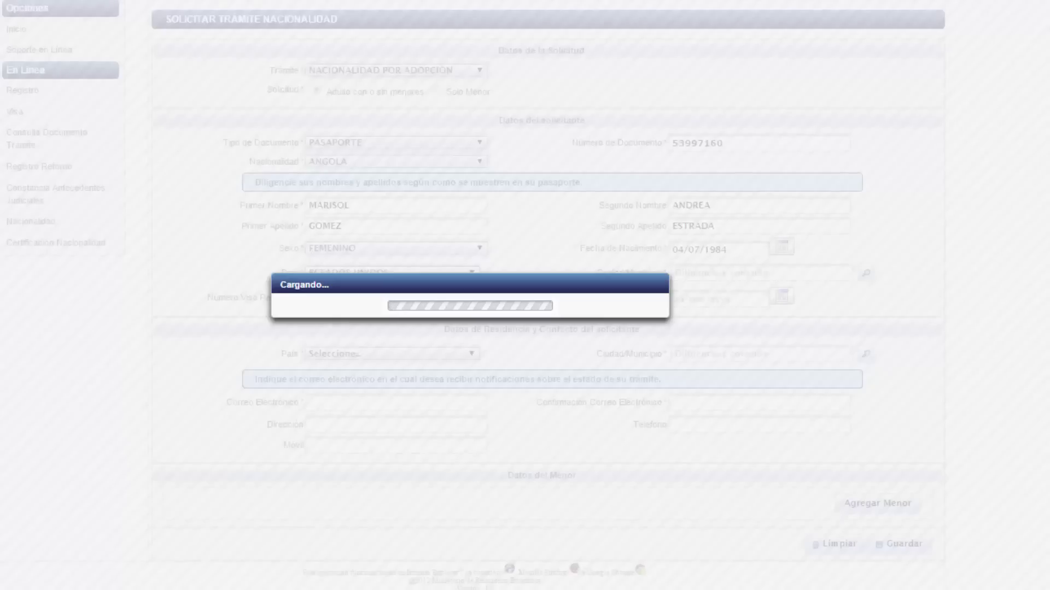
{"action": "key", "text": "Tab"}
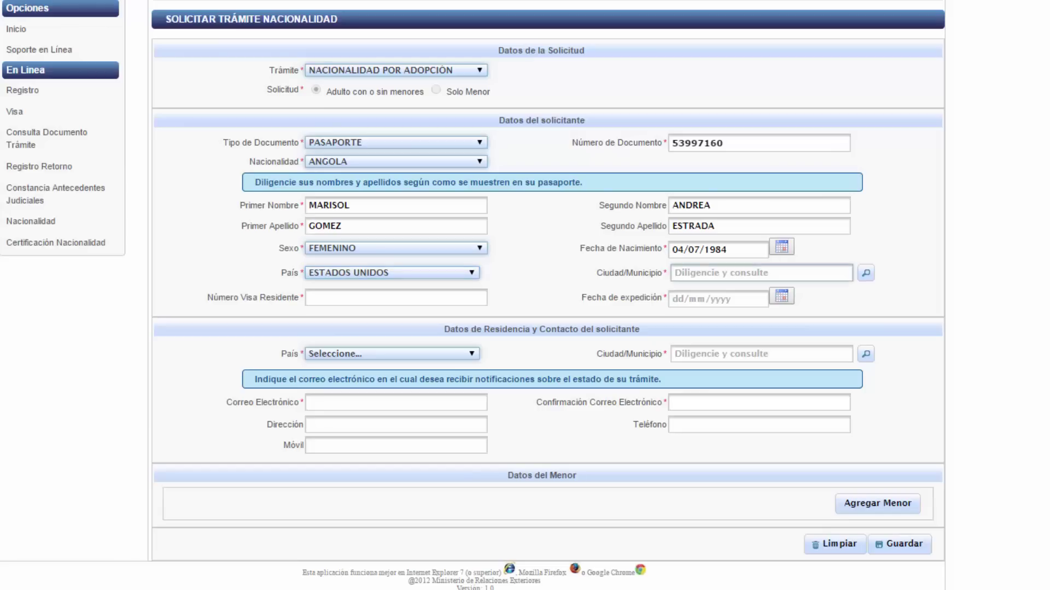
- Look up birth cities starting with 'er' and set the residence country to COLOMBIA
{"action": "type", "text": "er"}
{"action": "left_click", "coordinate": [865, 273]}
{"action": "left_click", "coordinate": [809, 272]}
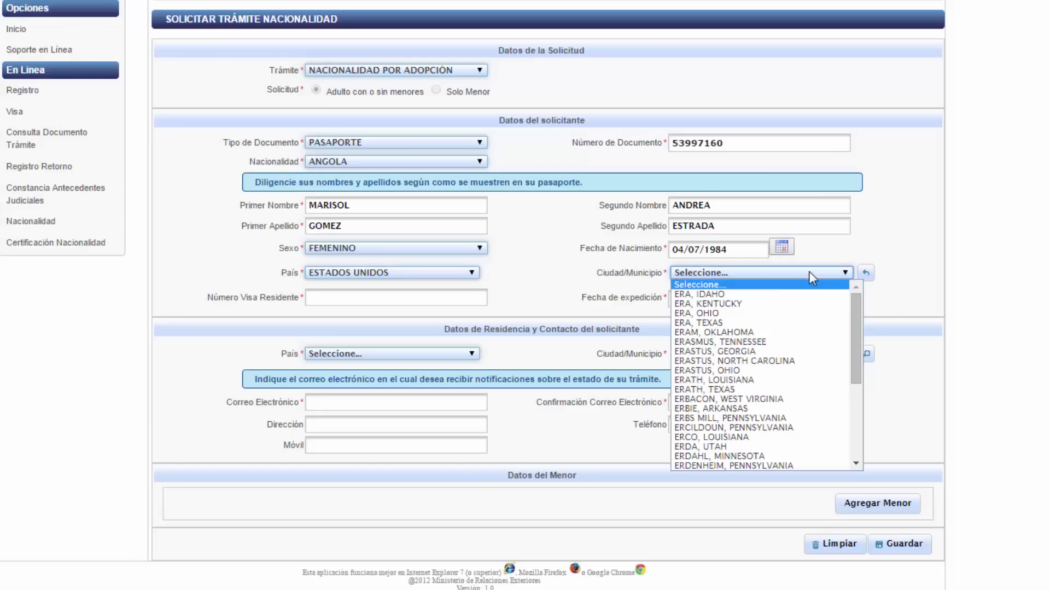
{"action": "left_click", "coordinate": [678, 463]}
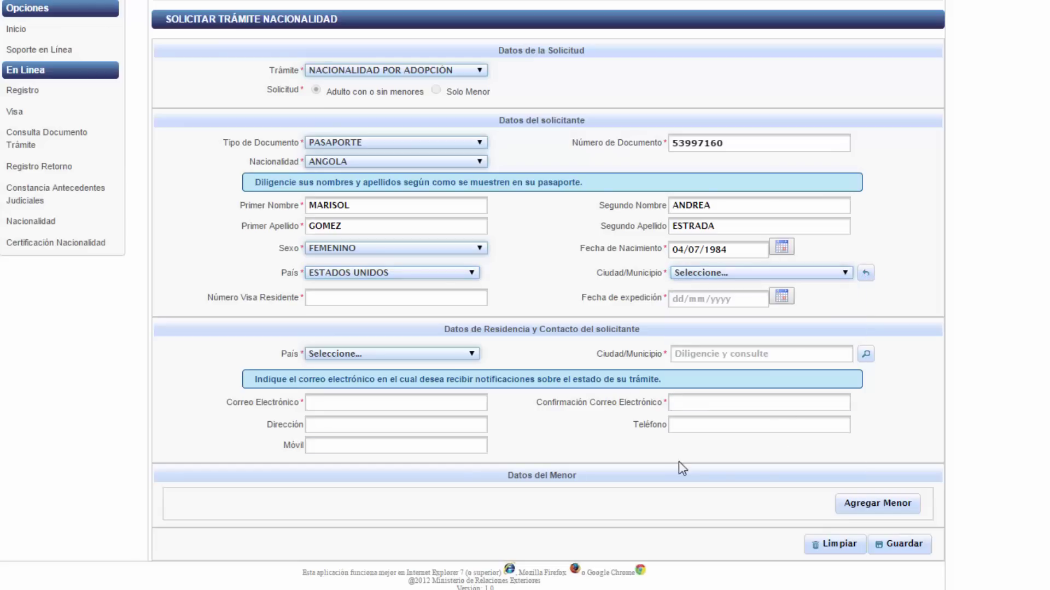
{"action": "left_click", "coordinate": [416, 355]}
{"action": "type", "text": "col"}
{"action": "key", "text": "Return"}
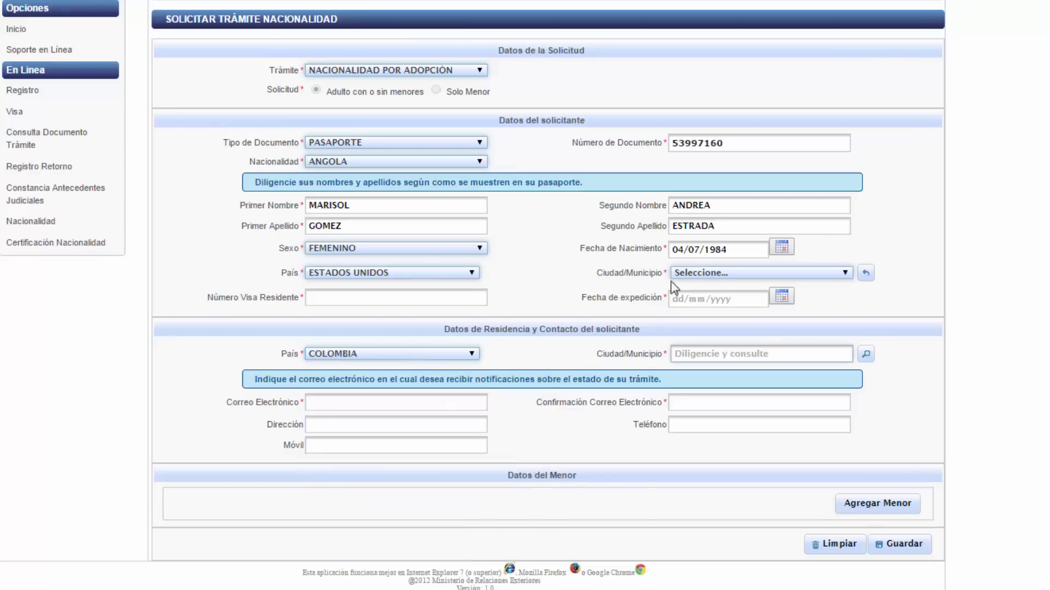
- Set the applicant's birth city to ERCILDOUN, PENNSYLVANIA
{"action": "left_click", "coordinate": [674, 276]}
{"action": "left_click", "coordinate": [711, 389]}
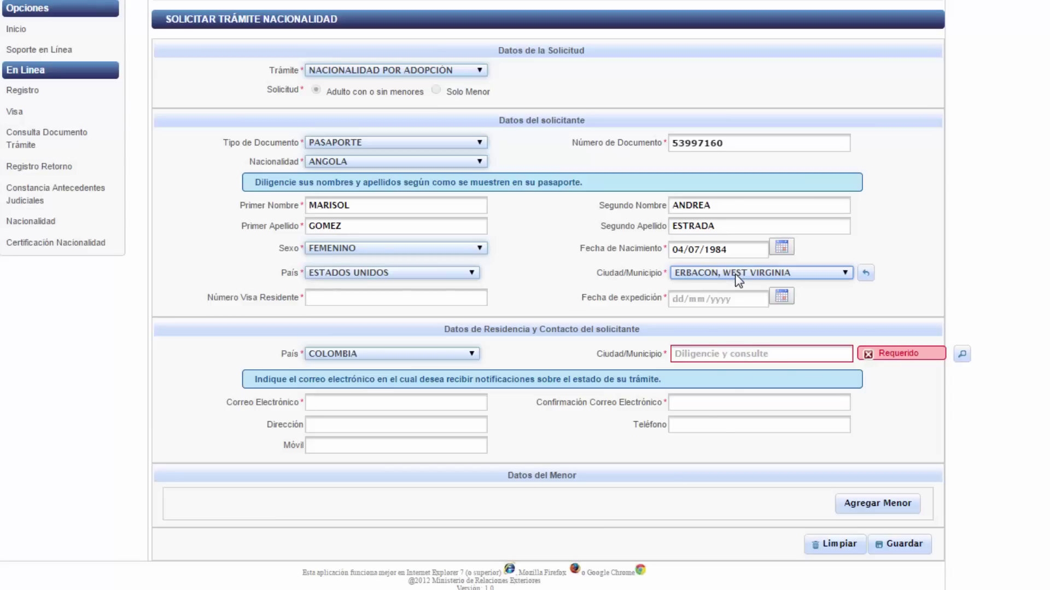
{"action": "left_click", "coordinate": [738, 279]}
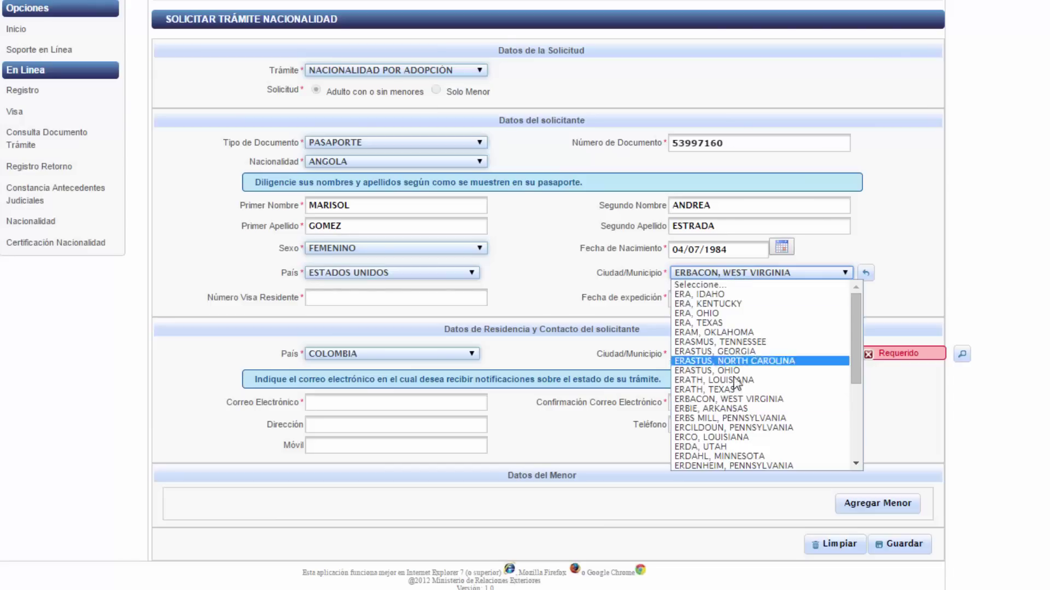
{"action": "left_click", "coordinate": [742, 428]}
{"action": "left_click", "coordinate": [443, 297]}
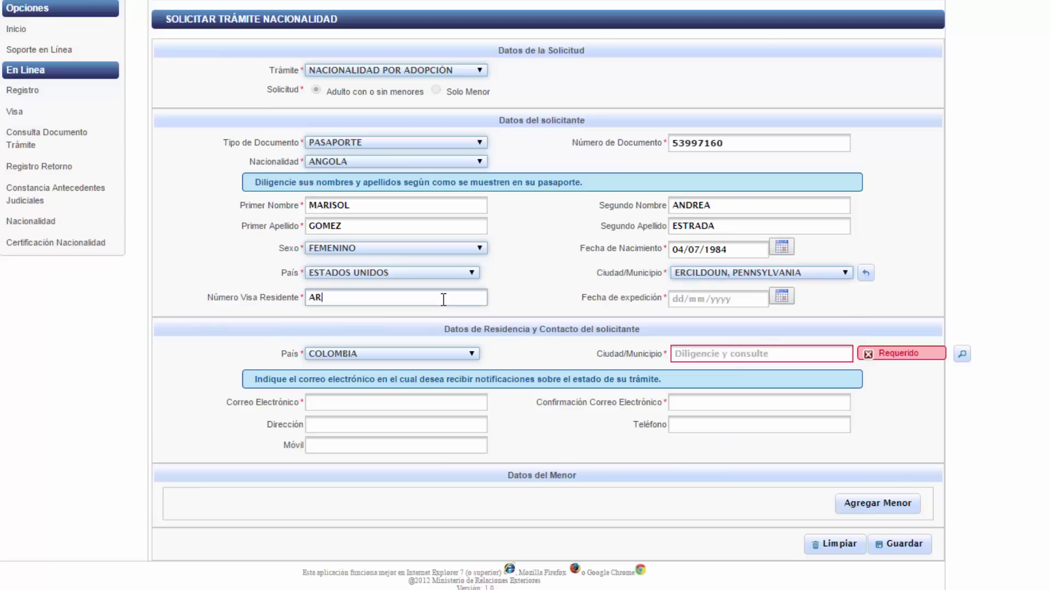
- Enter the applicant's resident visa number with issue date 02/12/2014
{"action": "left_click", "coordinate": [713, 299]}
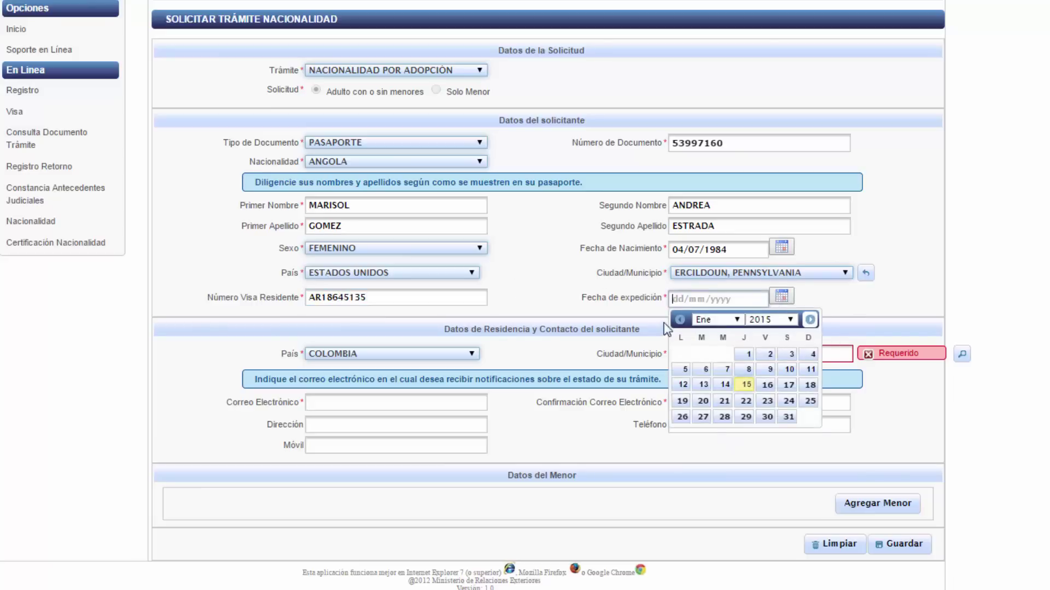
{"action": "left_click", "coordinate": [679, 320]}
{"action": "left_click", "coordinate": [702, 353]}
- Search 'melgar' and set the residence city to MELGAR, TOLIMA
{"action": "left_click", "coordinate": [810, 355]}
{"action": "type", "text": "melg"}
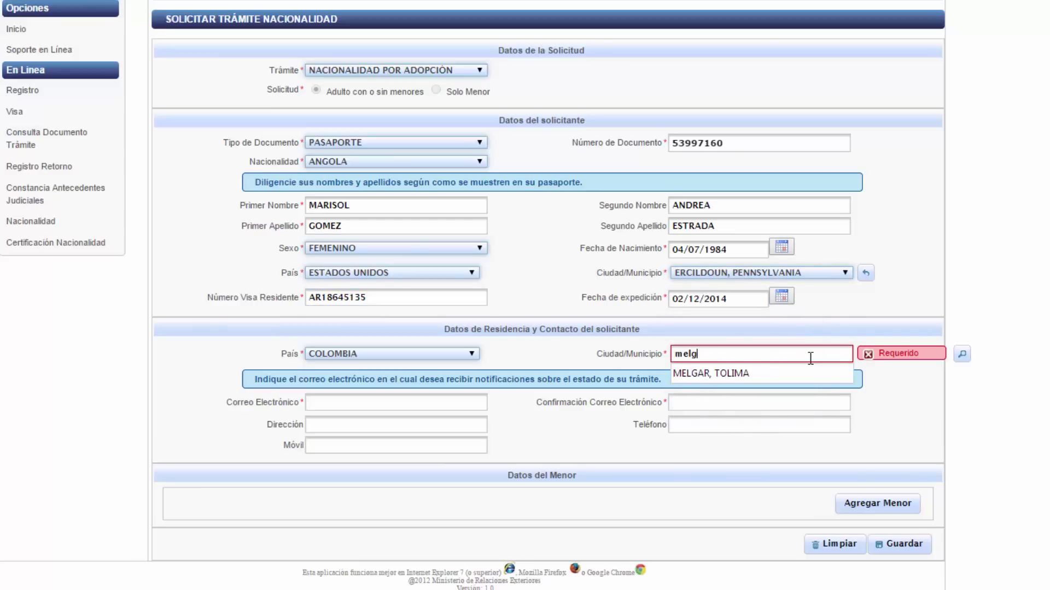
{"action": "type", "text": "ar"}
{"action": "left_click", "coordinate": [961, 354]}
{"action": "left_click", "coordinate": [820, 355]}
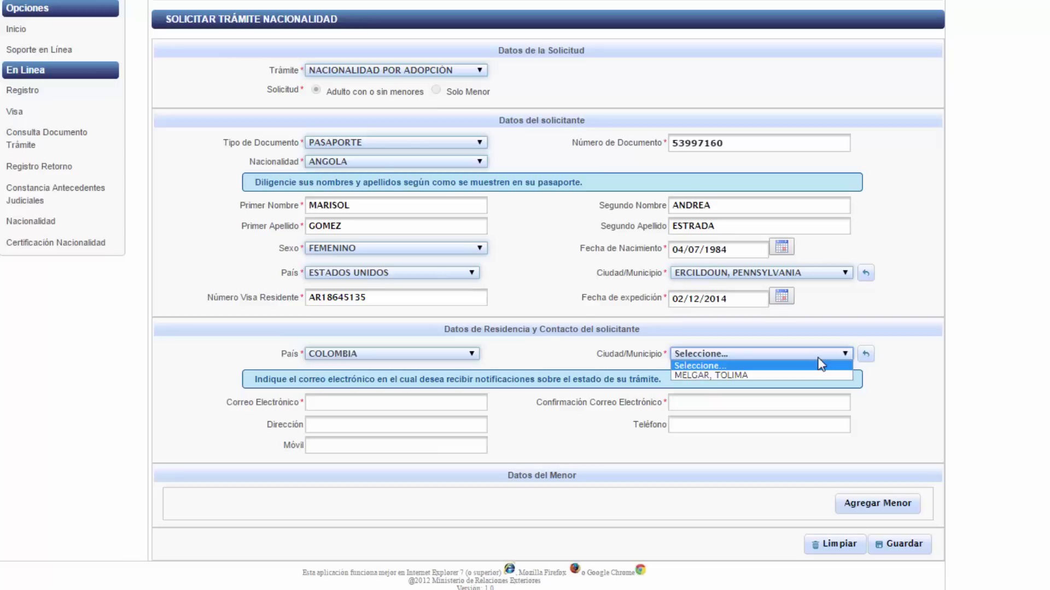
{"action": "left_click", "coordinate": [819, 375]}
- Enter and confirm the notification e-mail address, then start adding a minor
{"action": "left_click", "coordinate": [415, 403]}
{"action": "type", "text": "XXXXX"}
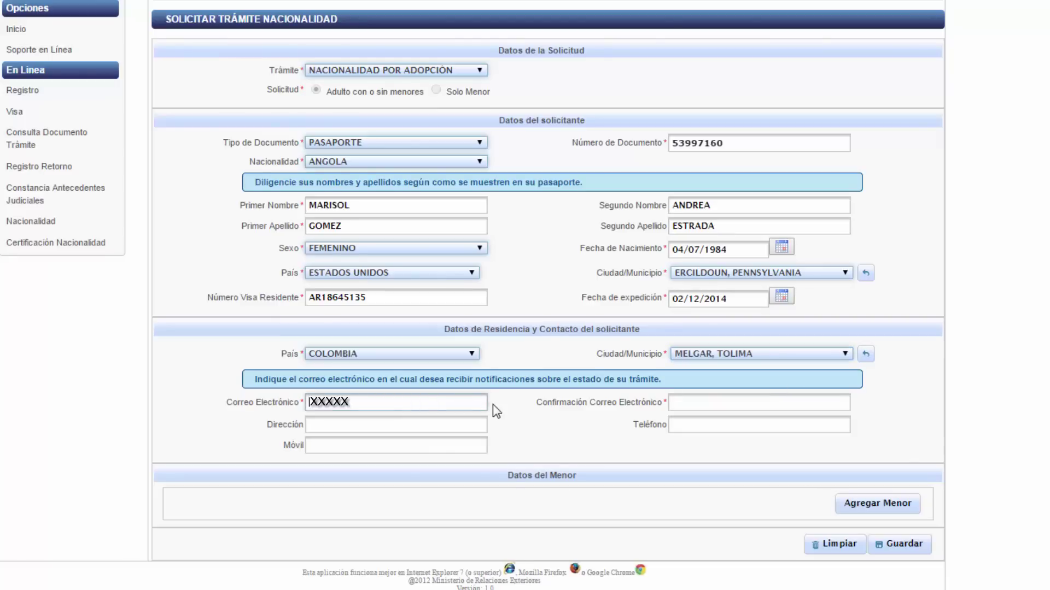
{"action": "type", "text": "XXXX@hotmail."}
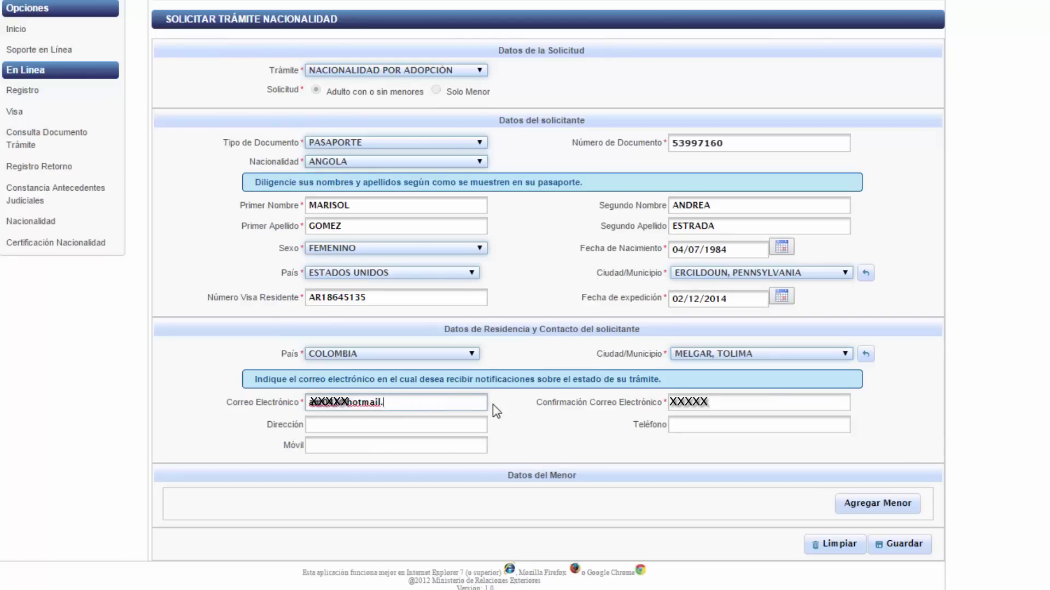
{"action": "type", "text": "com"}
{"action": "key", "text": "Tab"}
{"action": "type", "text": "XXXXX"}
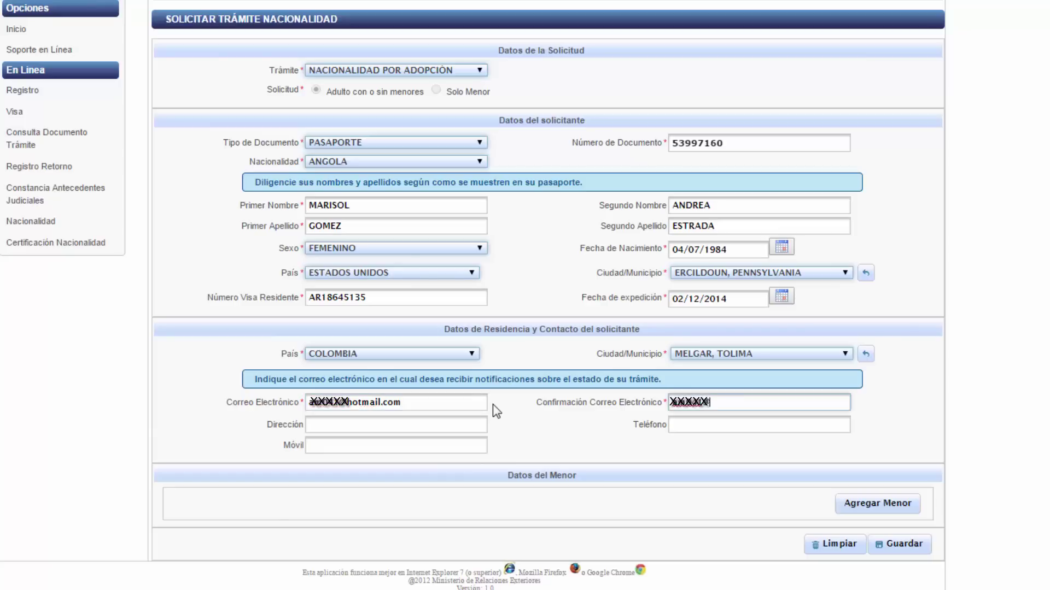
{"action": "type", "text": "@hotmail.com"}
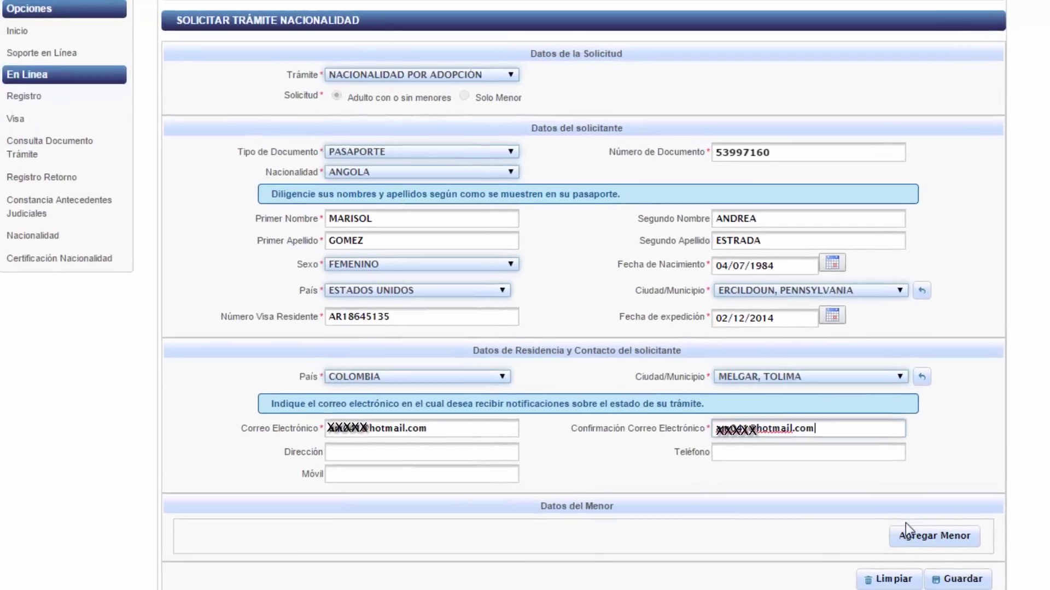
{"action": "left_click", "coordinate": [905, 529]}
{"action": "left_click", "coordinate": [383, 270]}
- Enter the minor's passport number, set nationality ANGOLA, and look up the document
{"action": "left_click", "coordinate": [317, 295]}
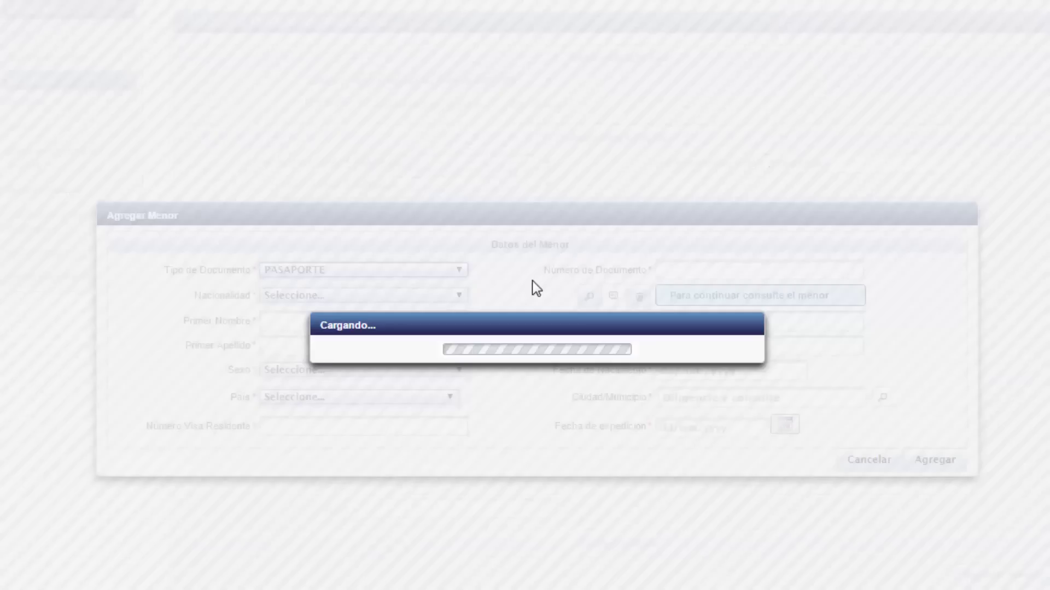
{"action": "left_click", "coordinate": [702, 270]}
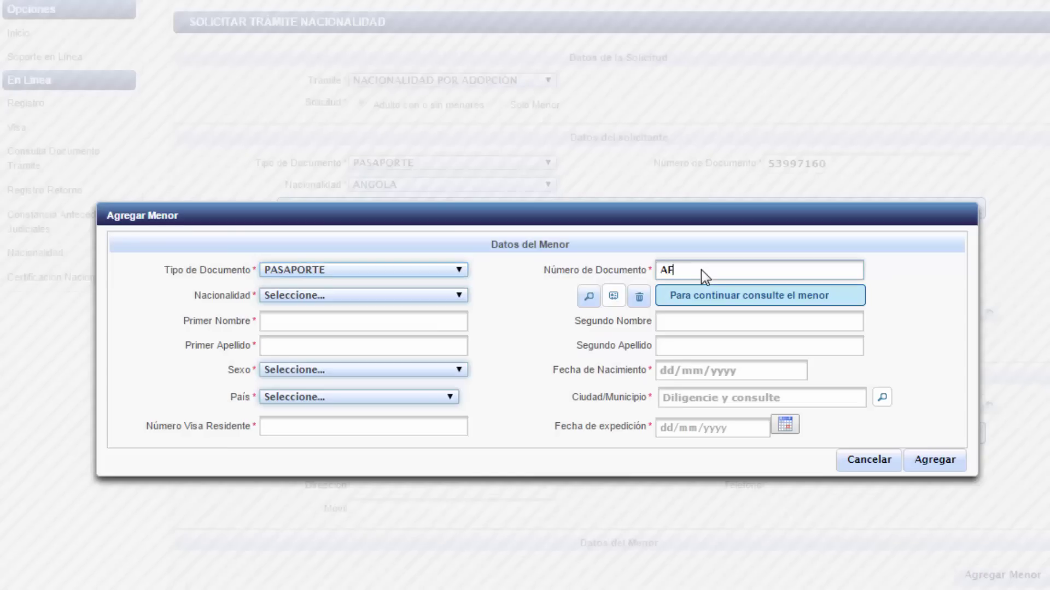
{"action": "left_click", "coordinate": [327, 298]}
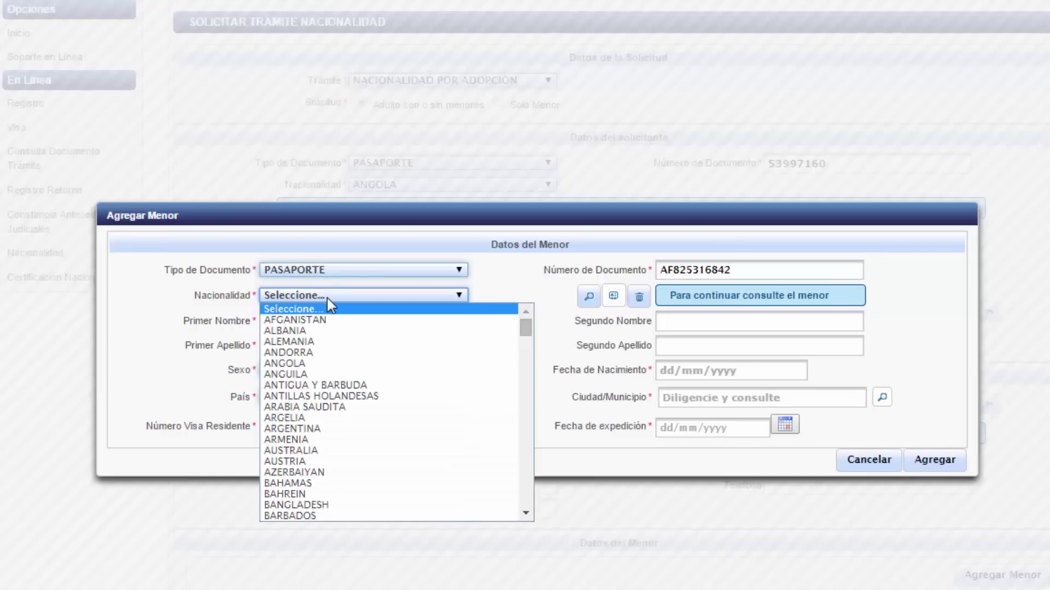
{"action": "type", "text": "ang"}
{"action": "key", "text": "Return"}
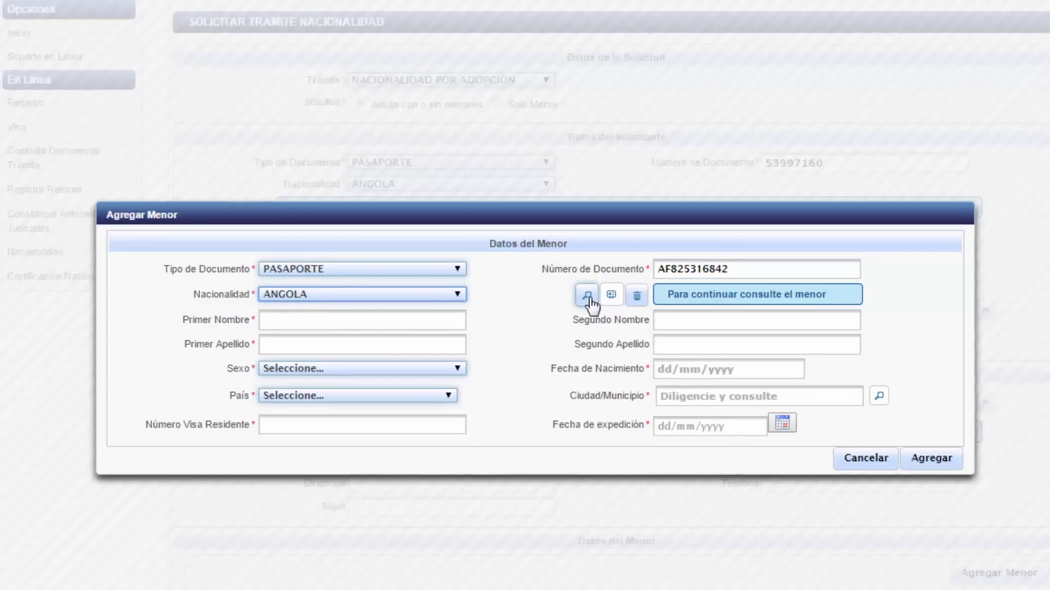
{"action": "left_click", "coordinate": [589, 296]}
{"action": "left_click", "coordinate": [333, 337]}
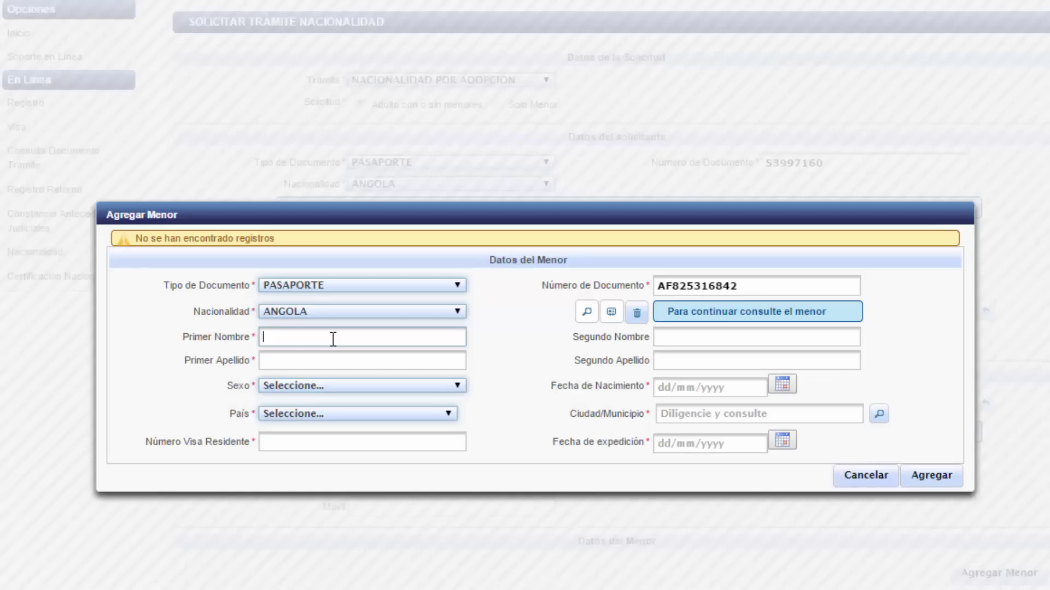
{"action": "key", "text": "Tab"}
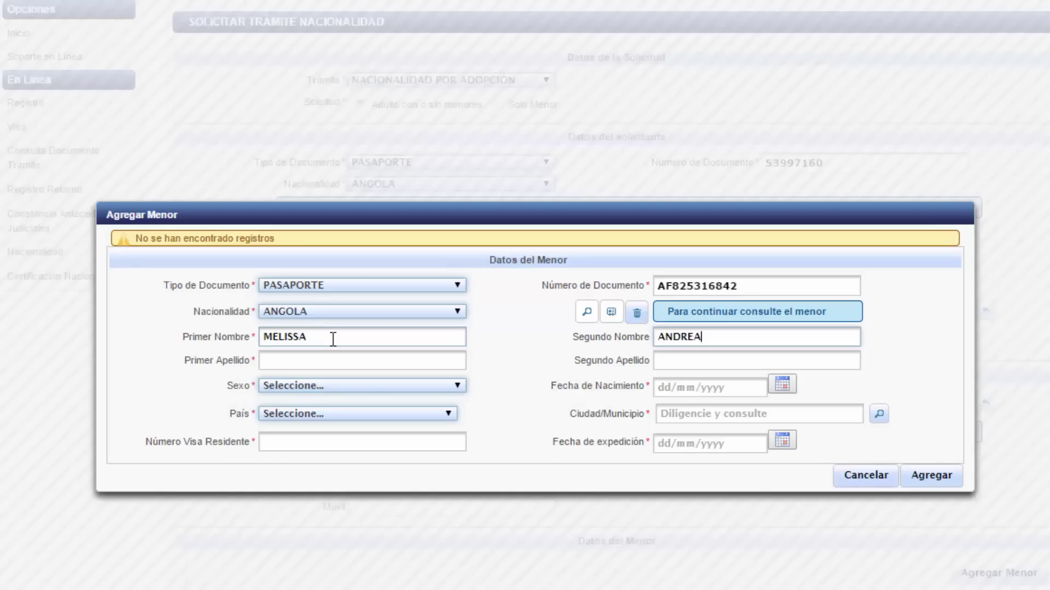
{"action": "key", "text": "Tab"}
{"action": "key", "text": "Tab"}
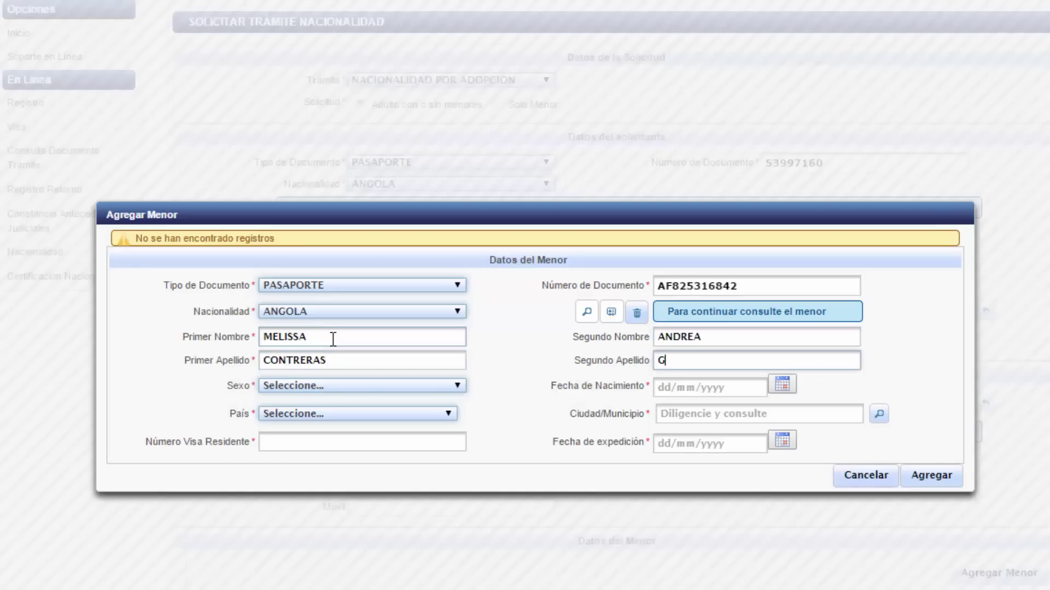
{"action": "key", "text": "Tab"}
{"action": "key", "text": "f"}
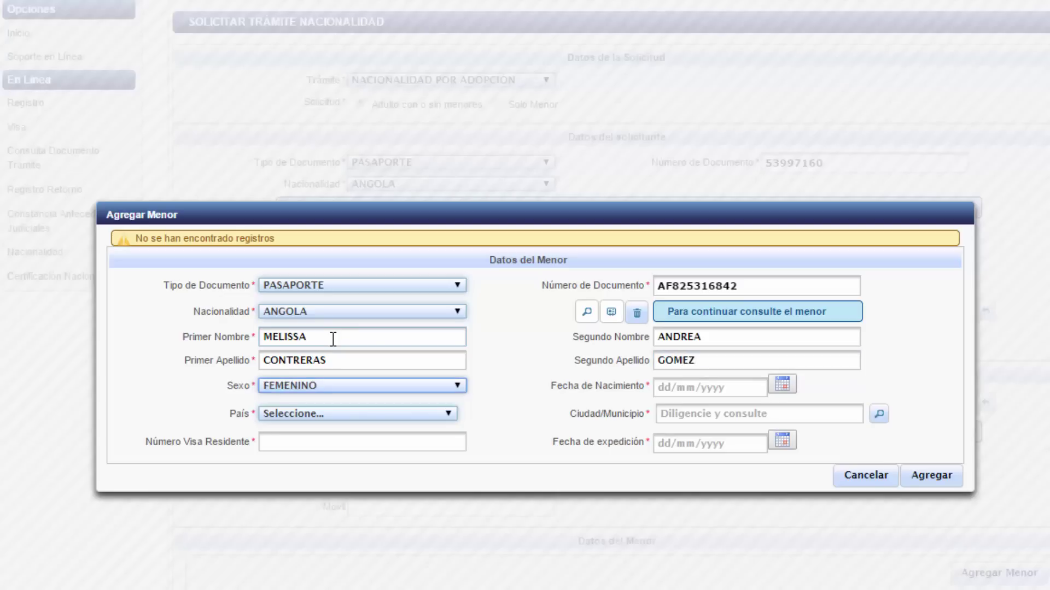
{"action": "key", "text": "Tab"}
{"action": "type", "text": "04/10/20"}
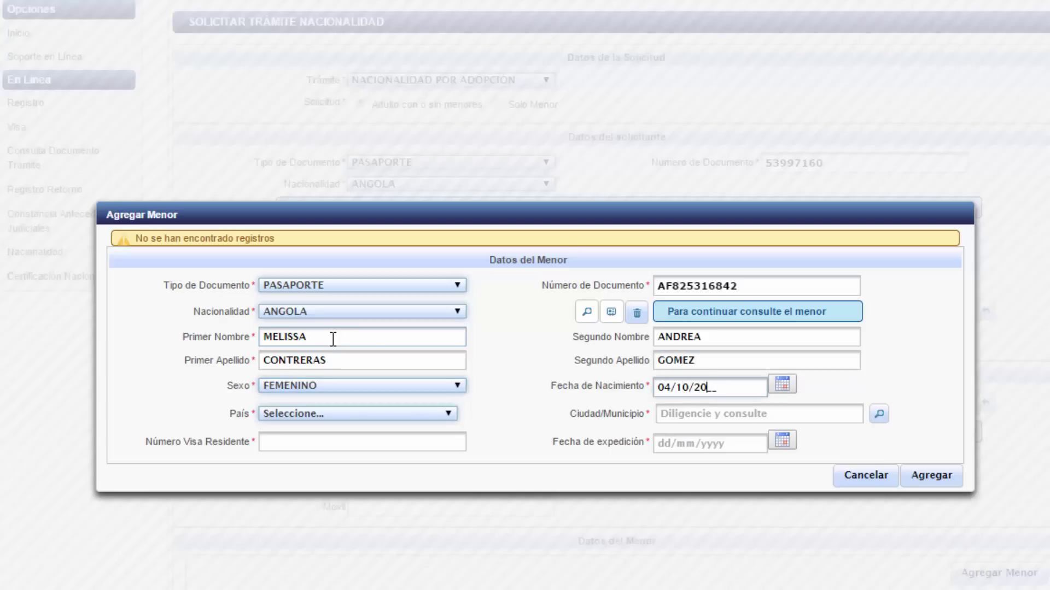
{"action": "type", "text": "11"}
- Set the minor's country to ESTADOS UNIDOS and city to ERBACON, WEST VIRGINIA
{"action": "key", "text": "Tab"}
{"action": "type", "text": "est"}
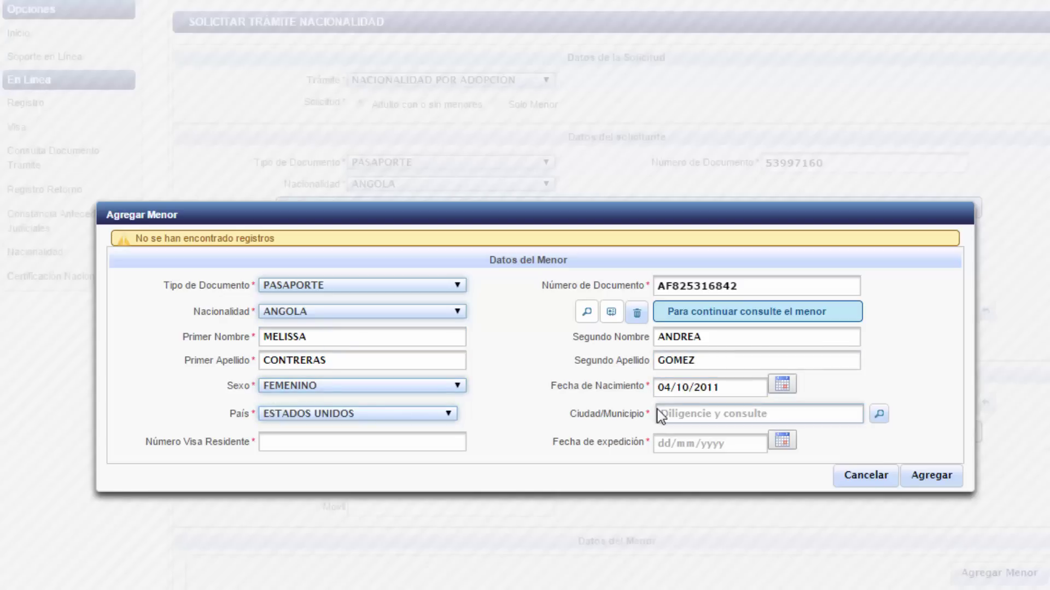
{"action": "left_click", "coordinate": [660, 415]}
{"action": "type", "text": "er"}
{"action": "left_click", "coordinate": [879, 415]}
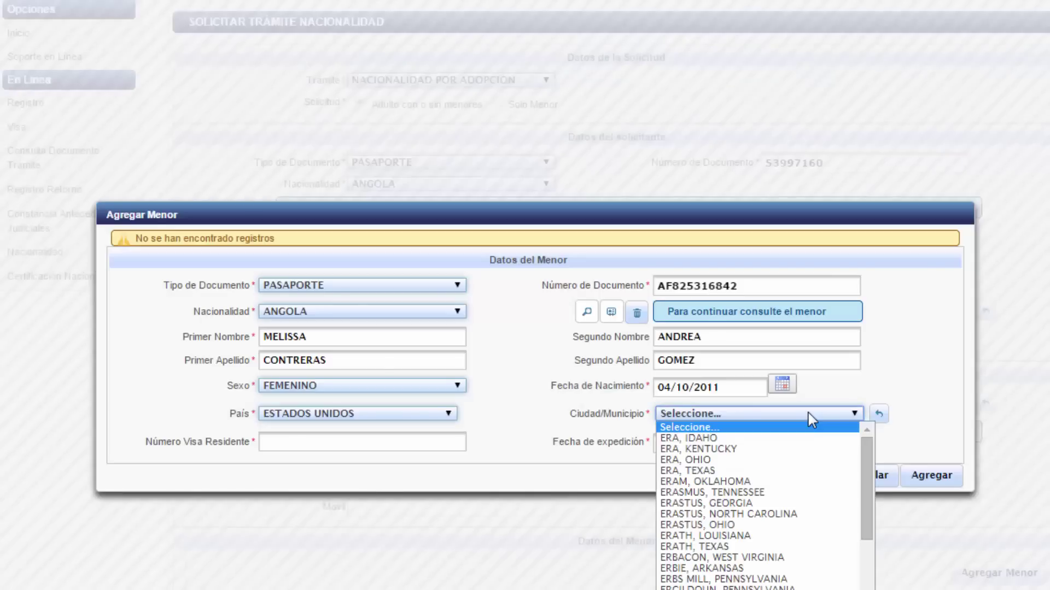
{"action": "left_click", "coordinate": [808, 412]}
{"action": "left_click", "coordinate": [808, 412]}
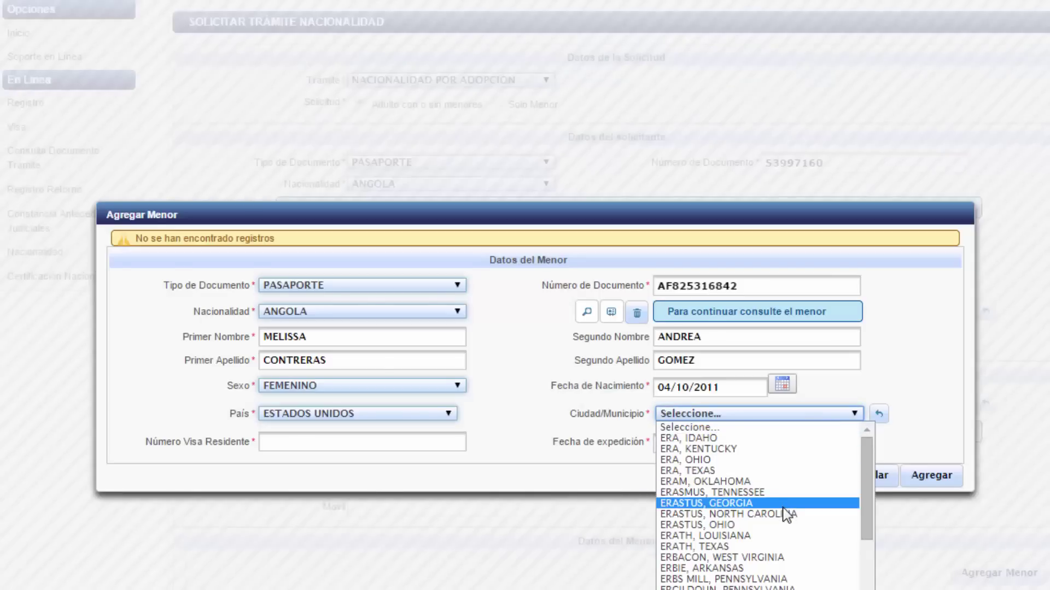
{"action": "left_click", "coordinate": [792, 557]}
- Enter the minor's visa number with issue date 10 December 2014 and add the minor
{"action": "left_click", "coordinate": [383, 438]}
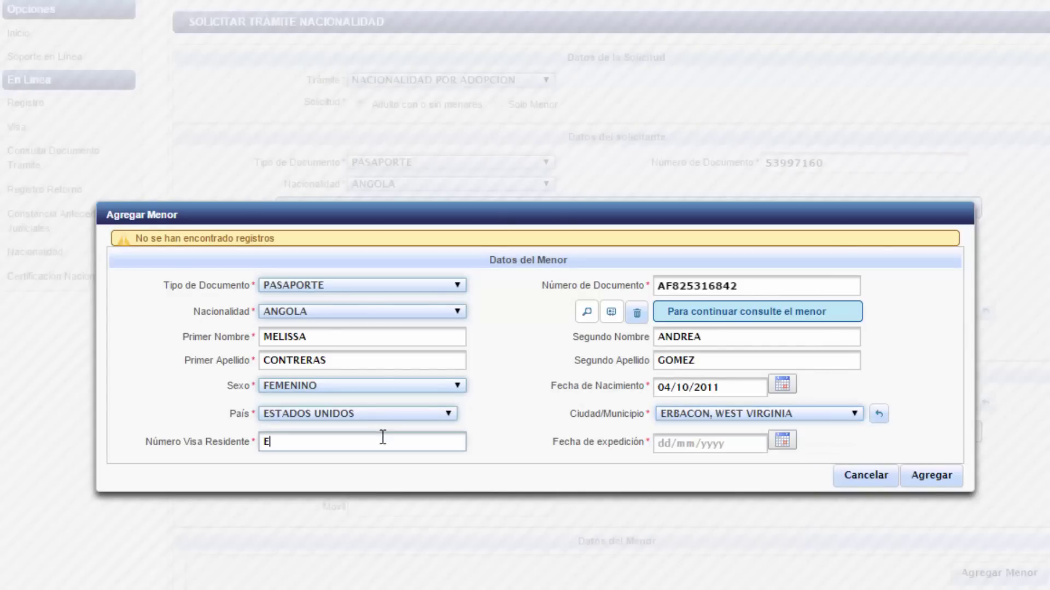
{"action": "left_click", "coordinate": [782, 440]}
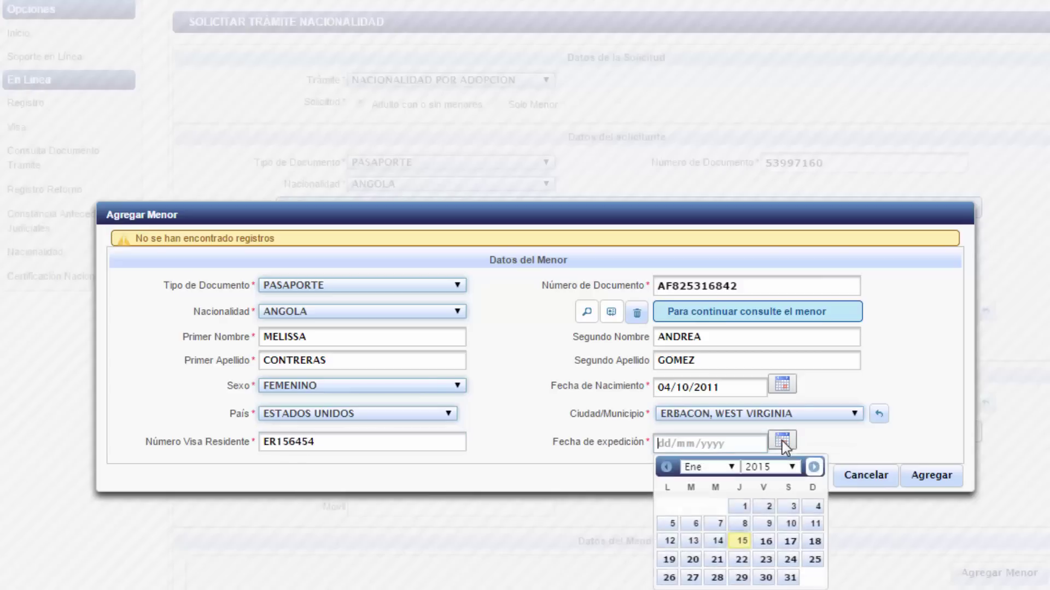
{"action": "left_click", "coordinate": [666, 467]}
{"action": "left_click", "coordinate": [717, 523]}
{"action": "left_click", "coordinate": [916, 480]}
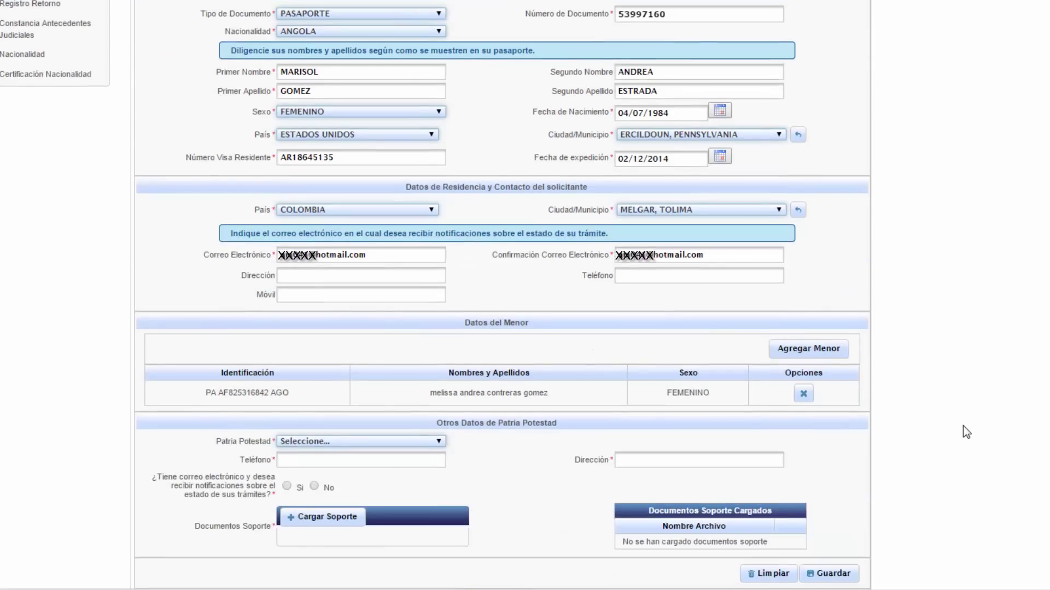
- Assign parental authority to the mother, fill her phone and address, and decline e-mail notifications
{"action": "left_click", "coordinate": [372, 442]}
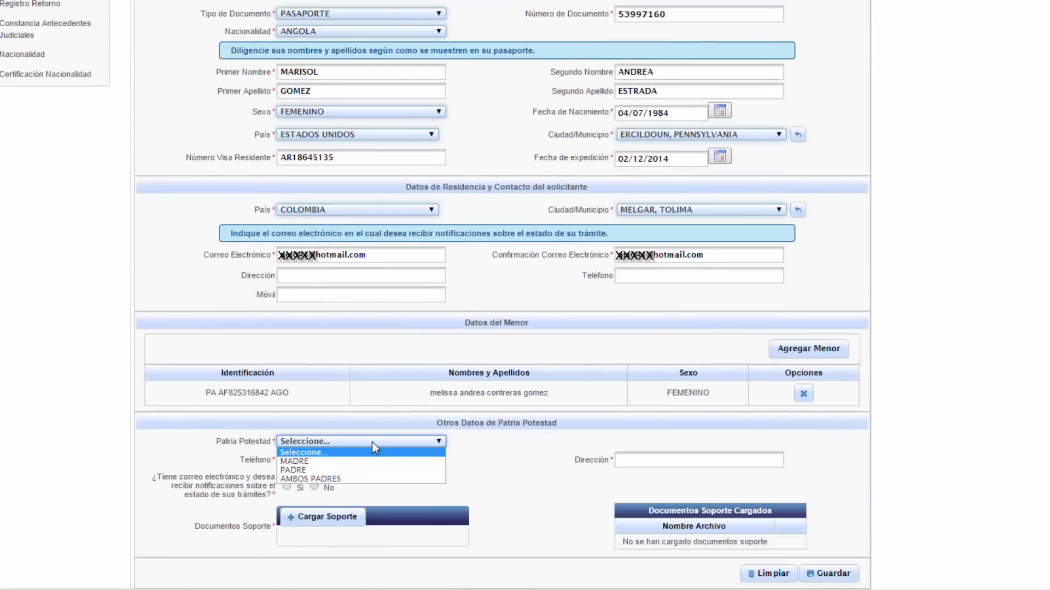
{"action": "left_click", "coordinate": [361, 465]}
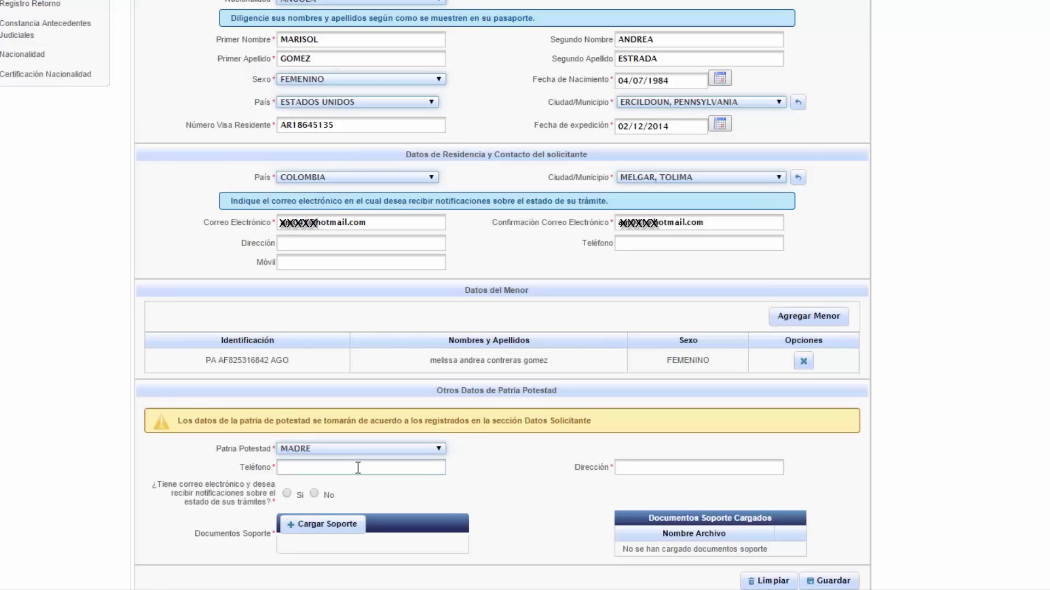
{"action": "left_click", "coordinate": [358, 468]}
{"action": "type", "text": "1345453"}
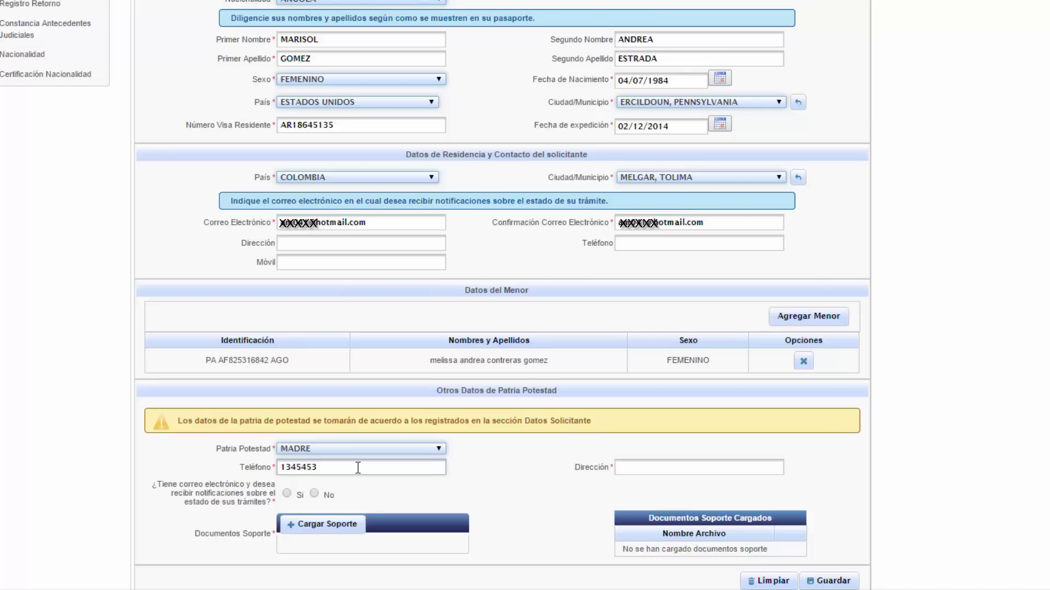
{"action": "key", "text": "Tab"}
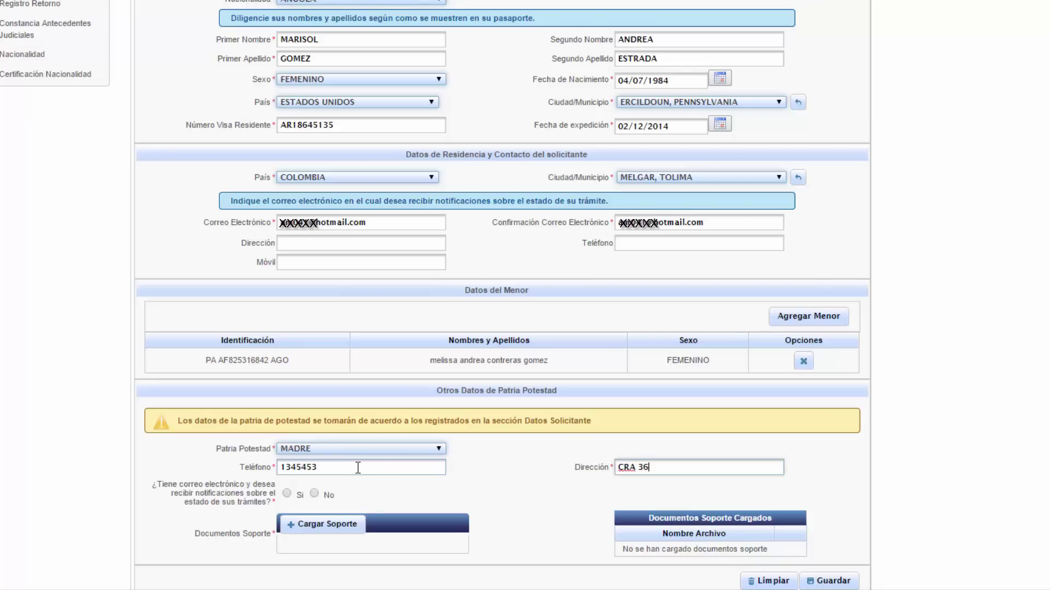
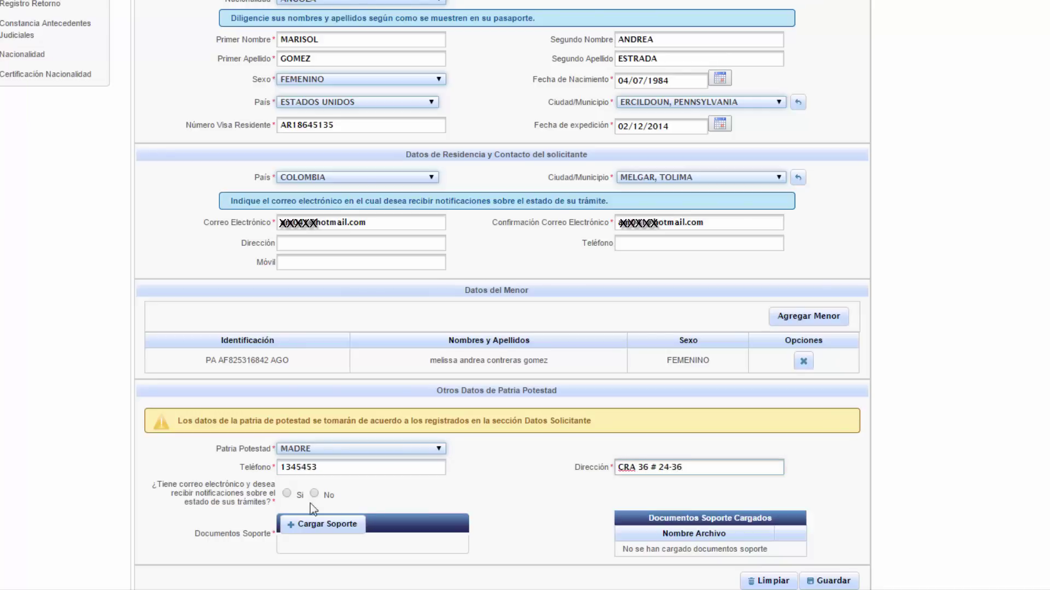
{"action": "left_click", "coordinate": [315, 492]}
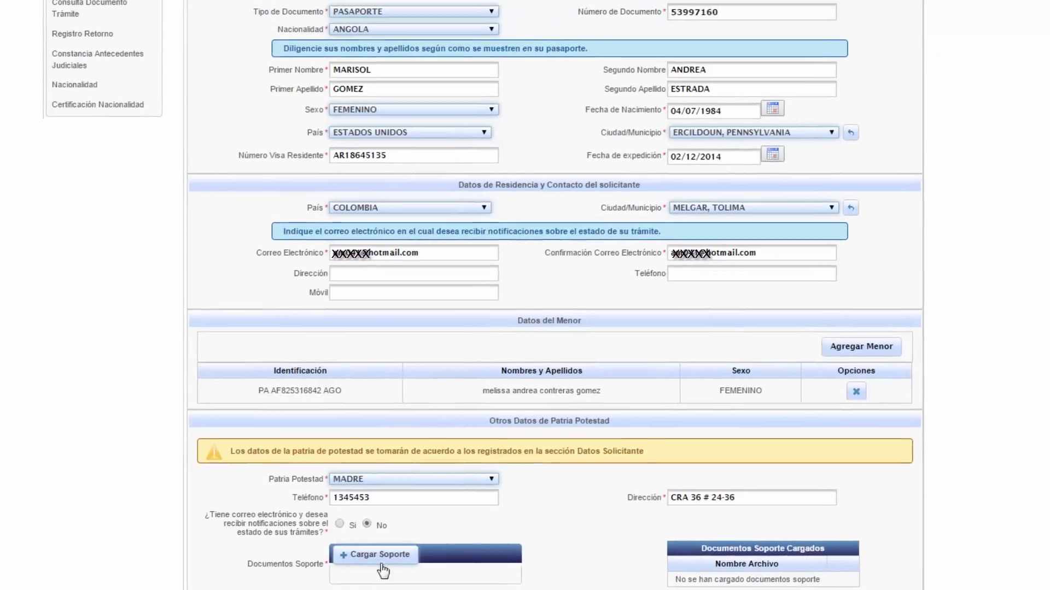
- Attach copia.pdf as the support document and save the request
{"action": "left_click", "coordinate": [325, 524]}
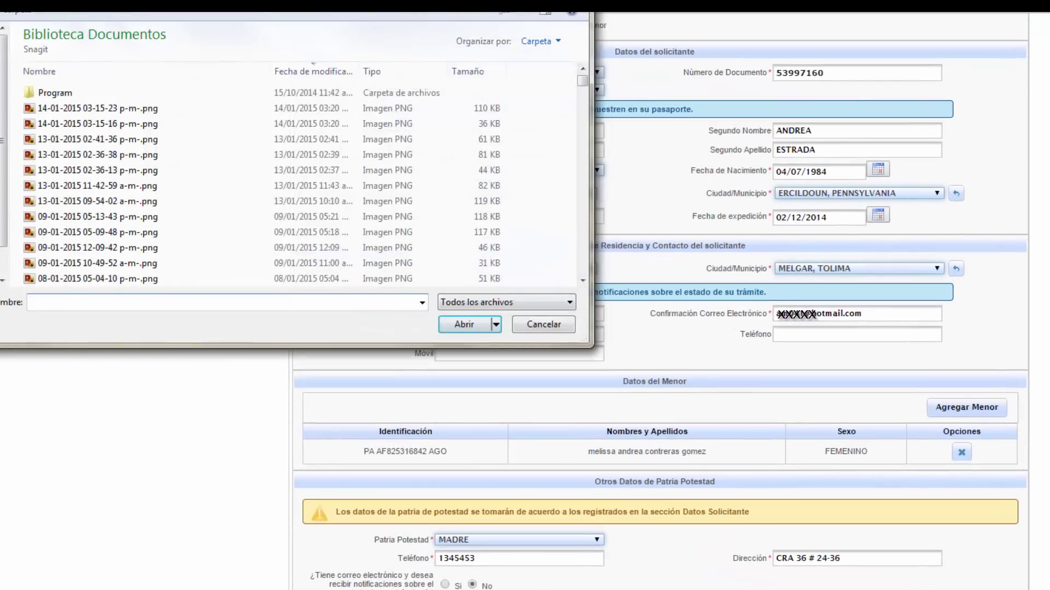
{"action": "scroll", "coordinate": [104, 196], "scroll_direction": "down", "scroll_amount": 5}
{"action": "double_click", "coordinate": [98, 268]}
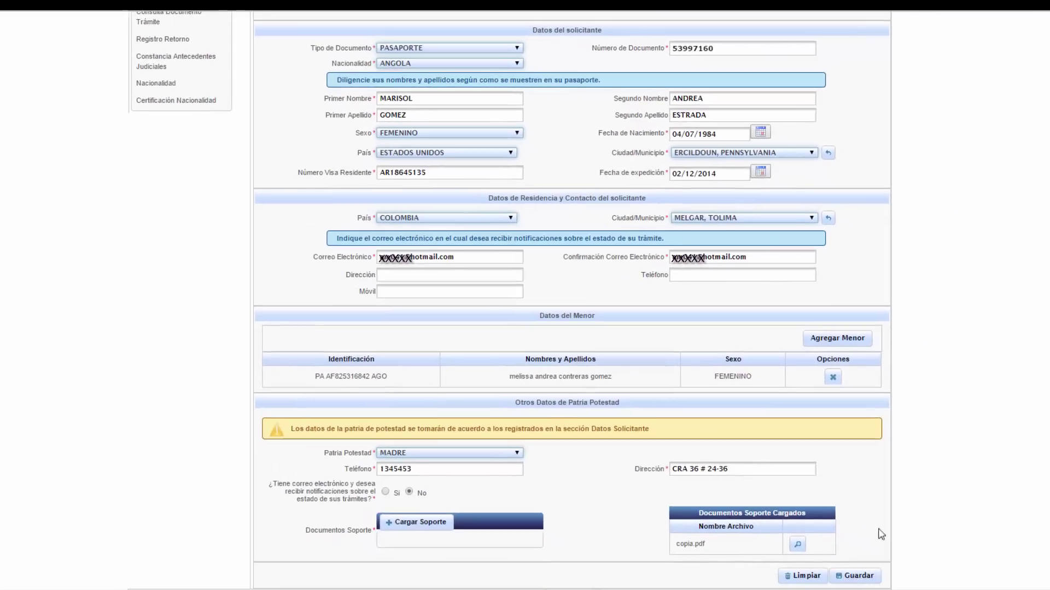
{"action": "left_click", "coordinate": [859, 574]}
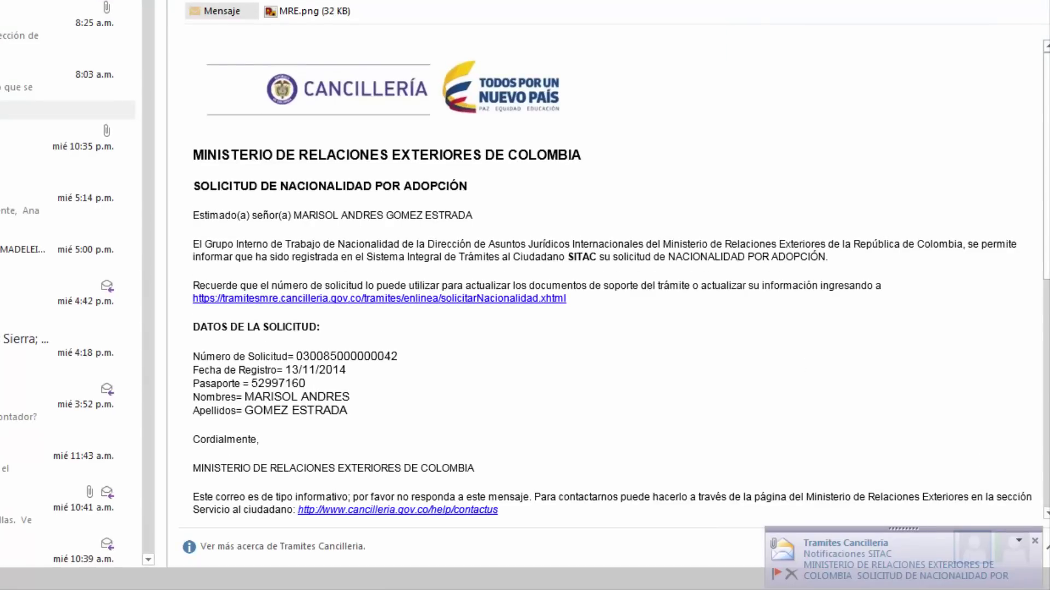
- Scroll through the confirmation e-mail down to its English application data
{"action": "scroll", "coordinate": [618, 279], "scroll_direction": "down", "scroll_amount": 3}
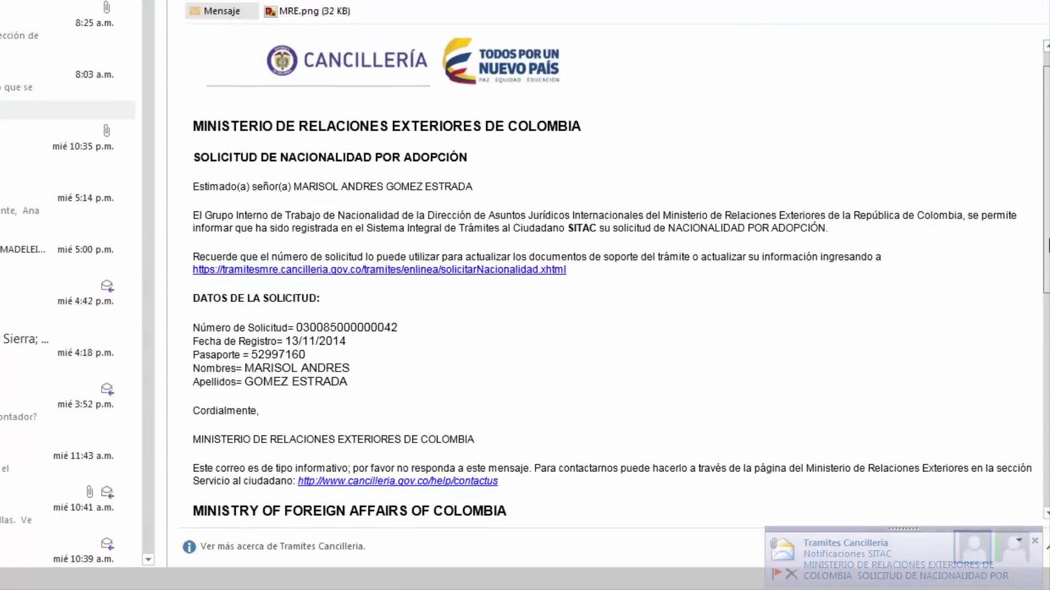
{"action": "scroll", "coordinate": [617, 278], "scroll_direction": "down", "scroll_amount": 9}
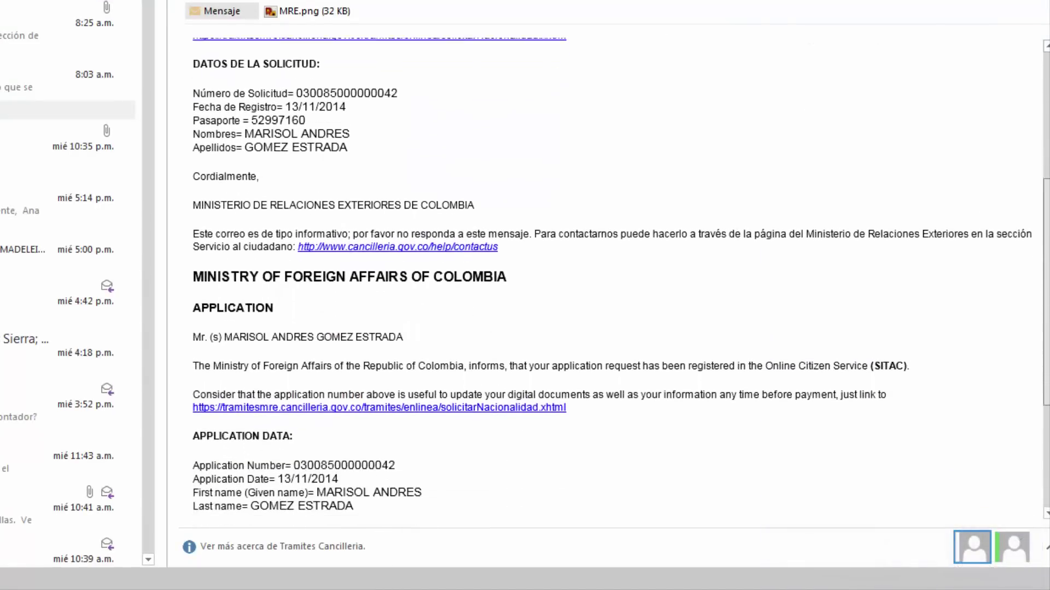
{"action": "scroll", "coordinate": [618, 279], "scroll_direction": "down", "scroll_amount": 5}
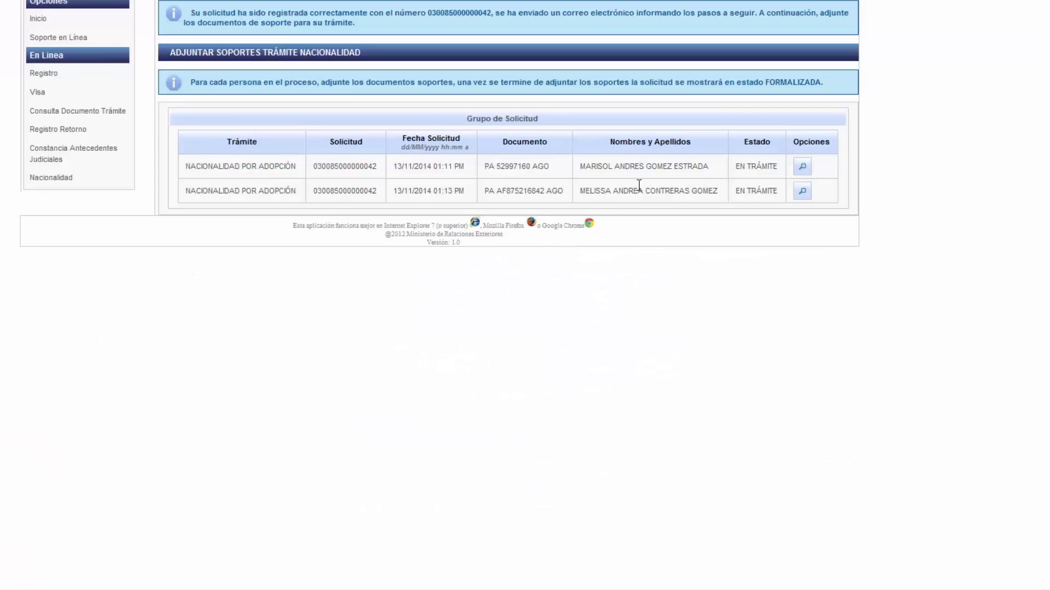
- Upload the adult applicant's photo from the Imagenes pruebas folder and save her documents
{"action": "left_click", "coordinate": [802, 167]}
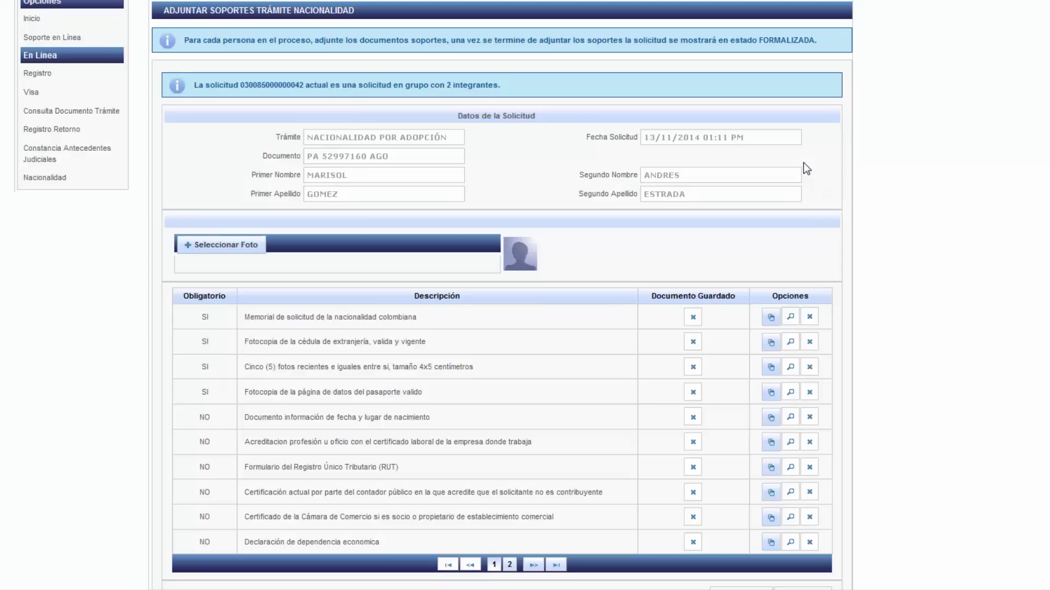
{"action": "left_click", "coordinate": [230, 246]}
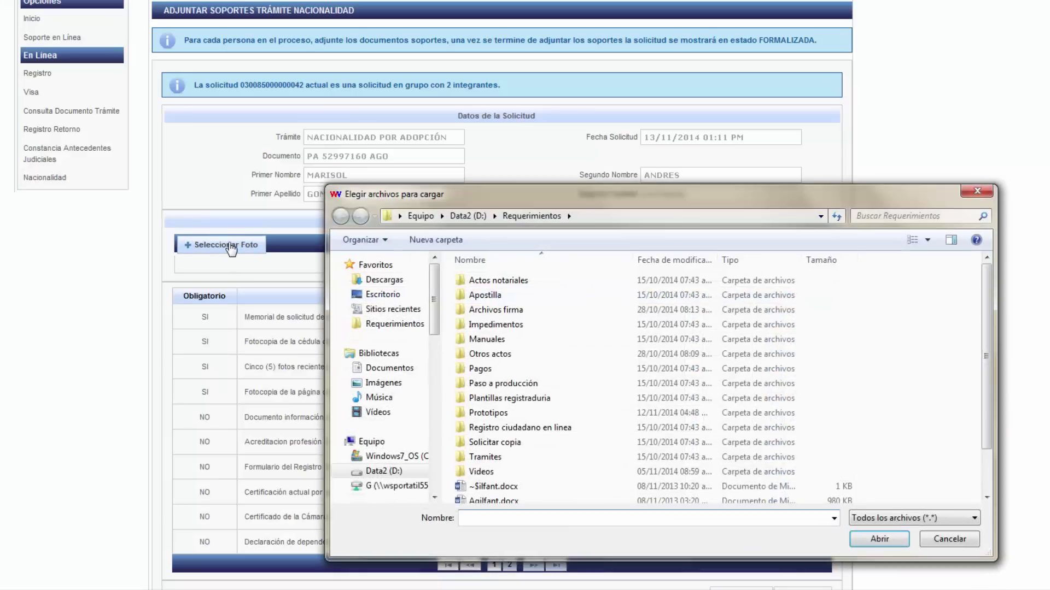
{"action": "left_click", "coordinate": [414, 377]}
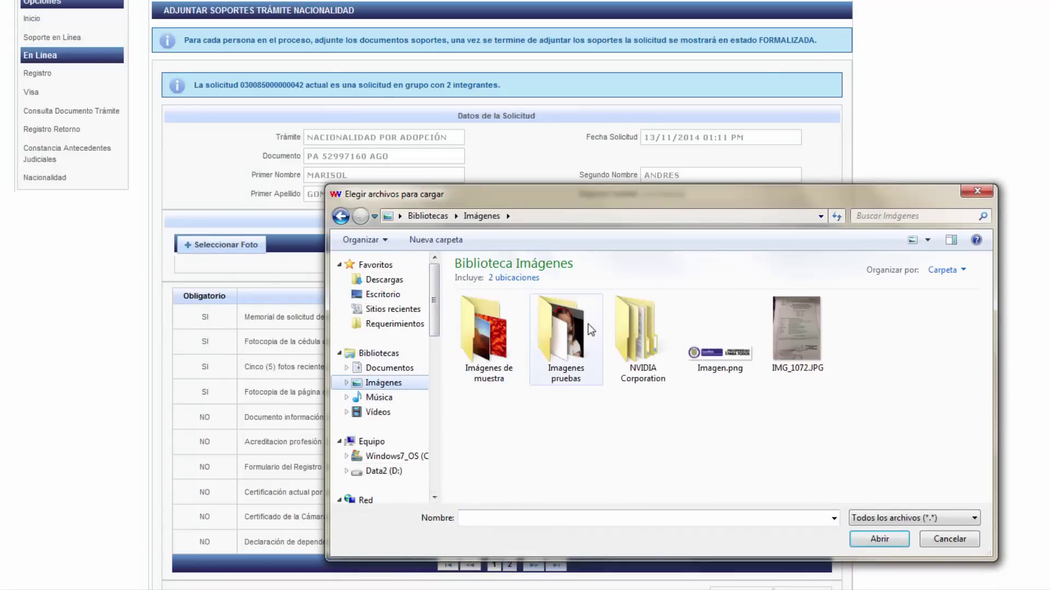
{"action": "double_click", "coordinate": [568, 328]}
{"action": "left_click", "coordinate": [884, 340]}
{"action": "double_click", "coordinate": [884, 340]}
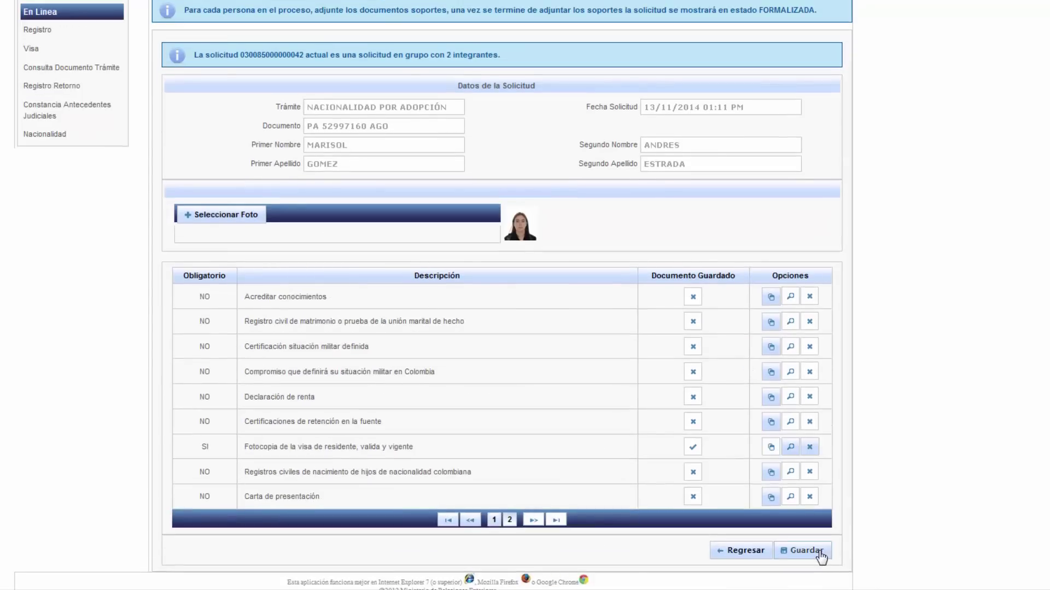
{"action": "left_click", "coordinate": [804, 551]}
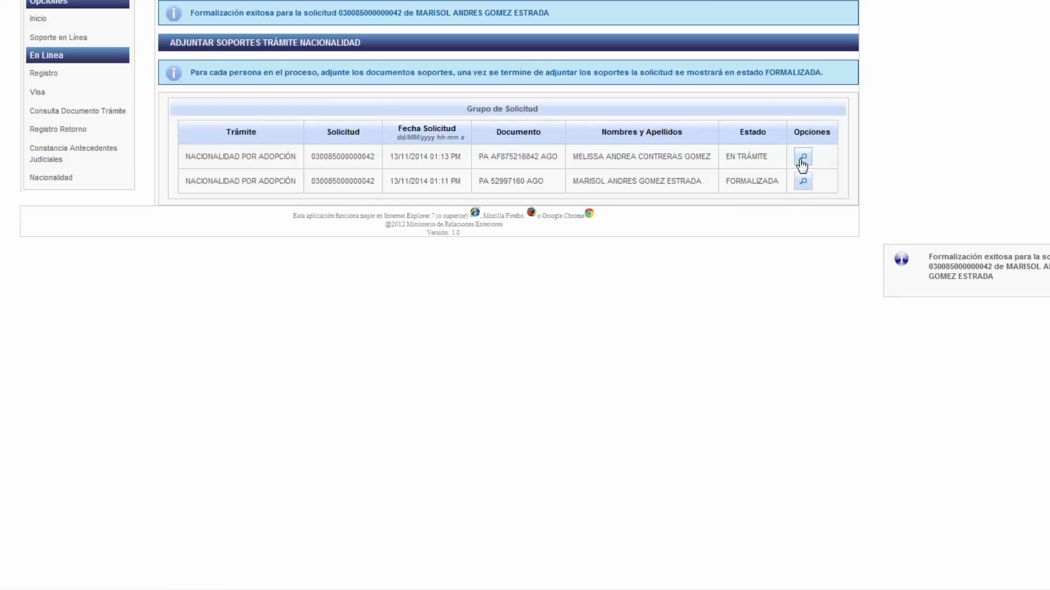
- Upload the minor's photo and a supporting document, then save to reach payment registration
{"action": "left_click", "coordinate": [802, 160]}
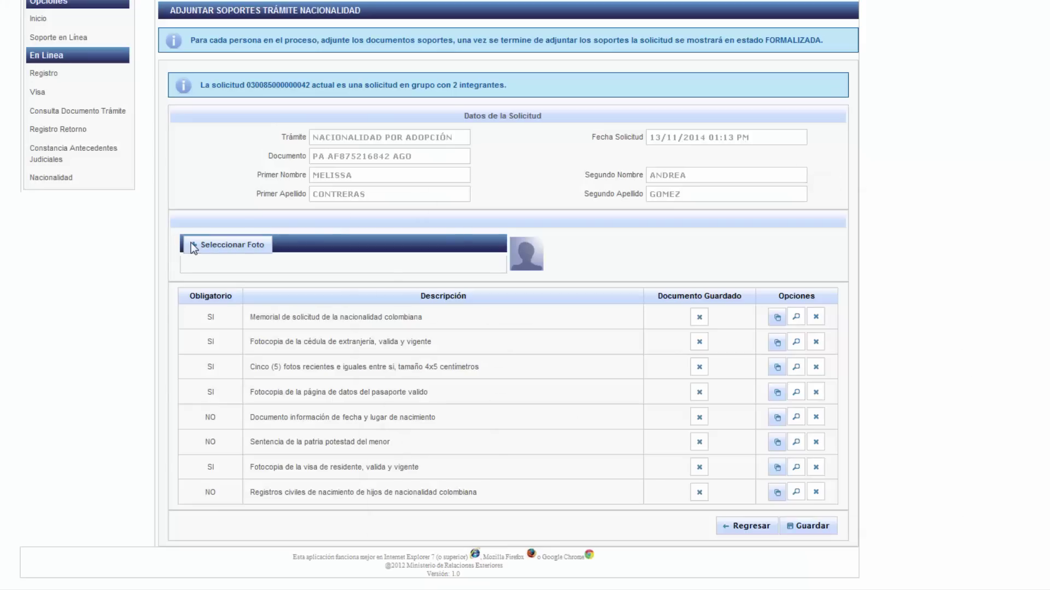
{"action": "left_click", "coordinate": [192, 245]}
{"action": "double_click", "coordinate": [659, 343]}
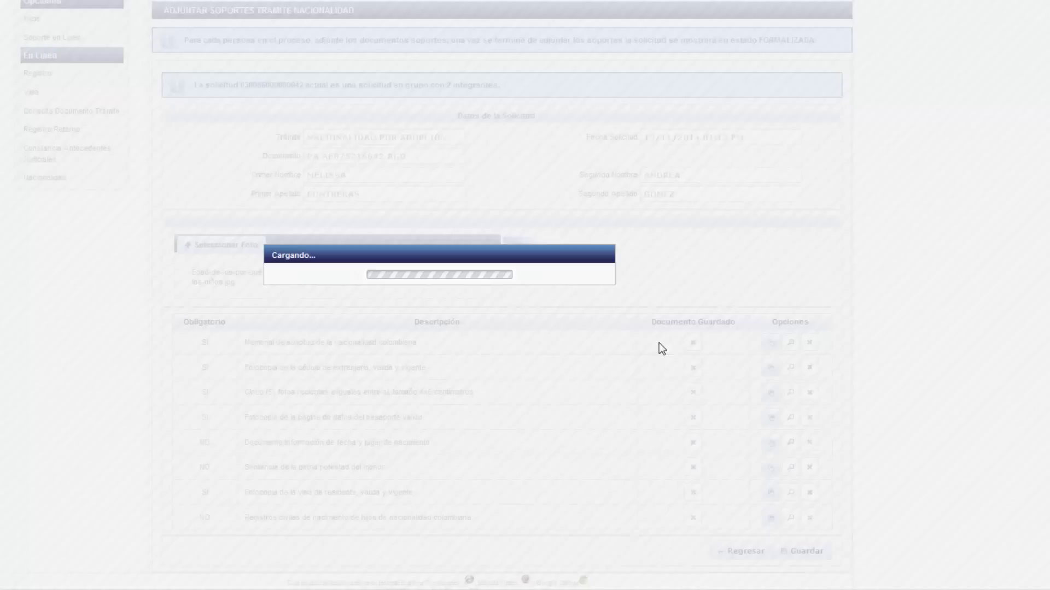
{"action": "left_click", "coordinate": [764, 379]}
{"action": "left_click", "coordinate": [328, 248]}
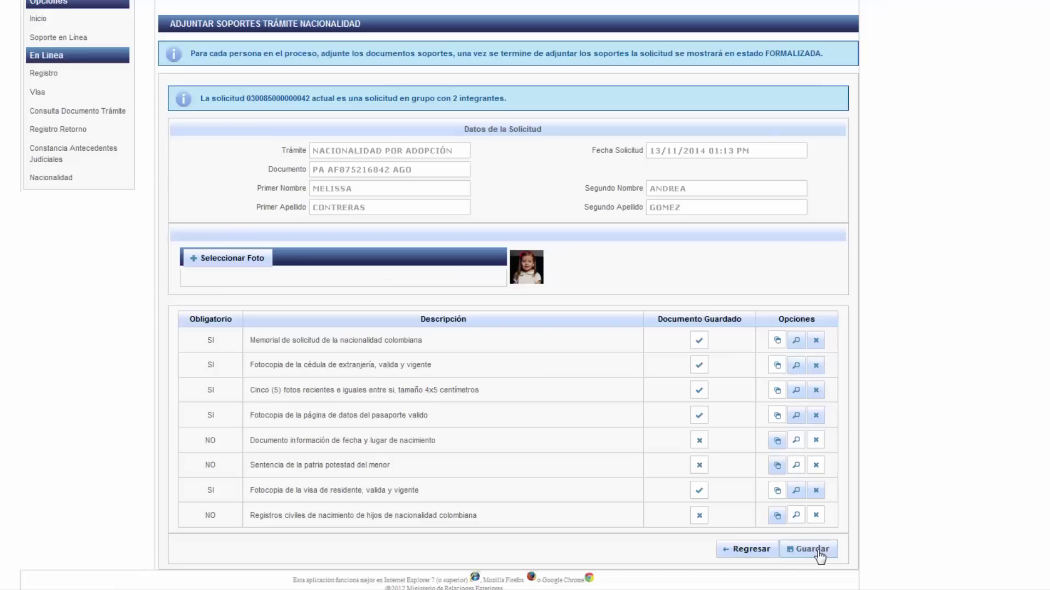
{"action": "left_click", "coordinate": [820, 555]}
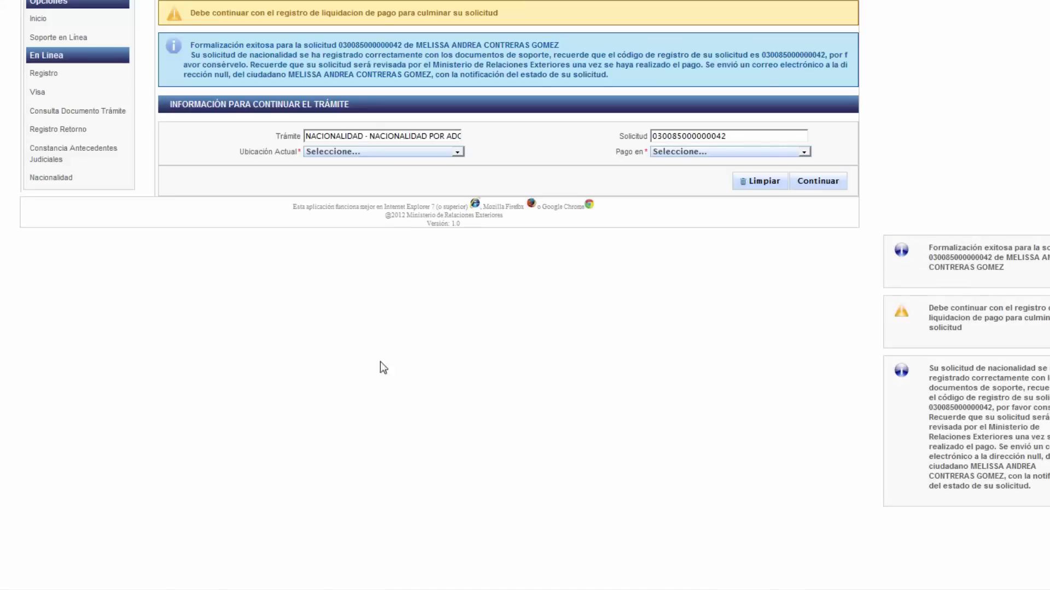
- Choose location COLOMBIA O EL EXTERIOR and payment at SUCURSAL BANCO EN COLOMBIA O CAJERO SERVIBANCA, then continue
{"action": "left_click", "coordinate": [355, 154]}
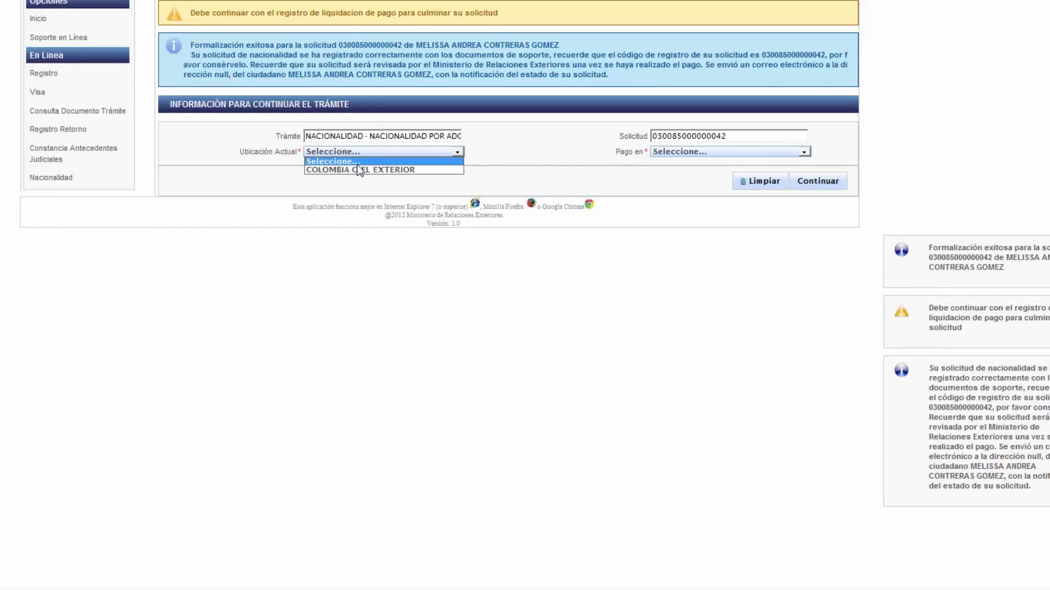
{"action": "left_click", "coordinate": [359, 169]}
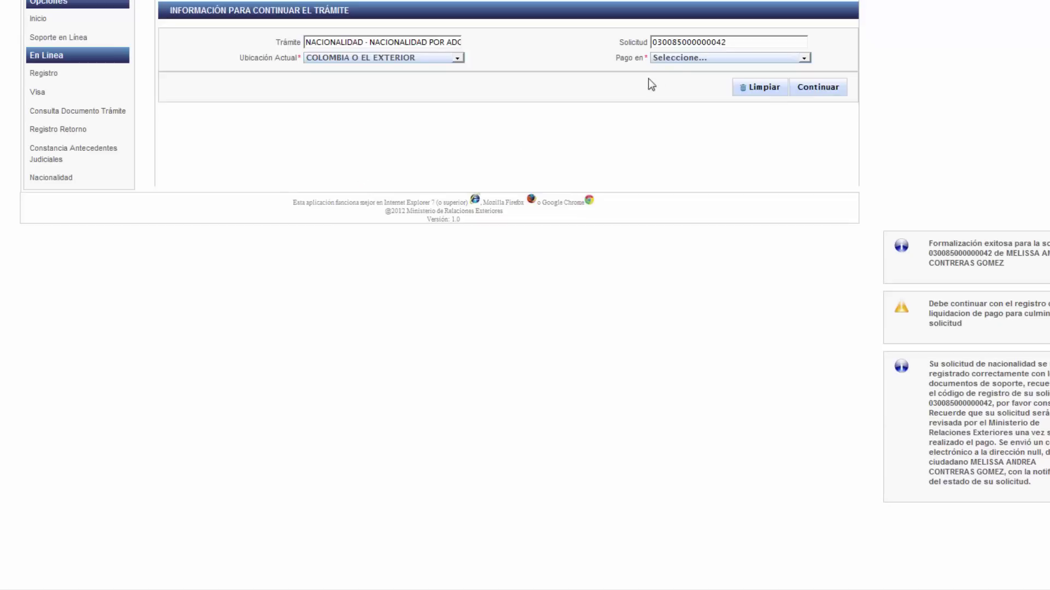
{"action": "left_click", "coordinate": [675, 60]}
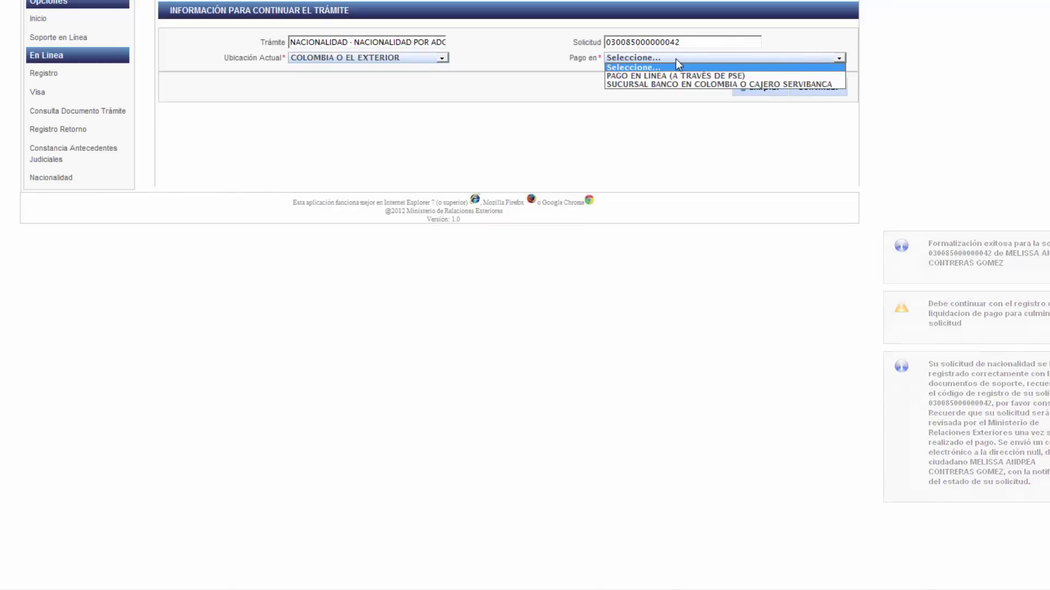
{"action": "left_click", "coordinate": [679, 84]}
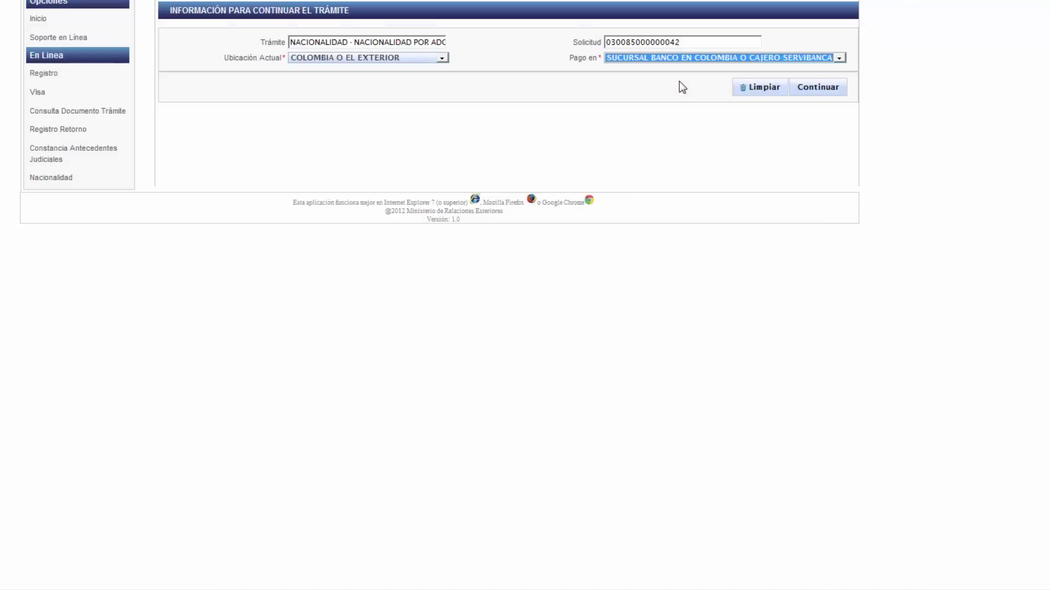
{"action": "left_click", "coordinate": [823, 92]}
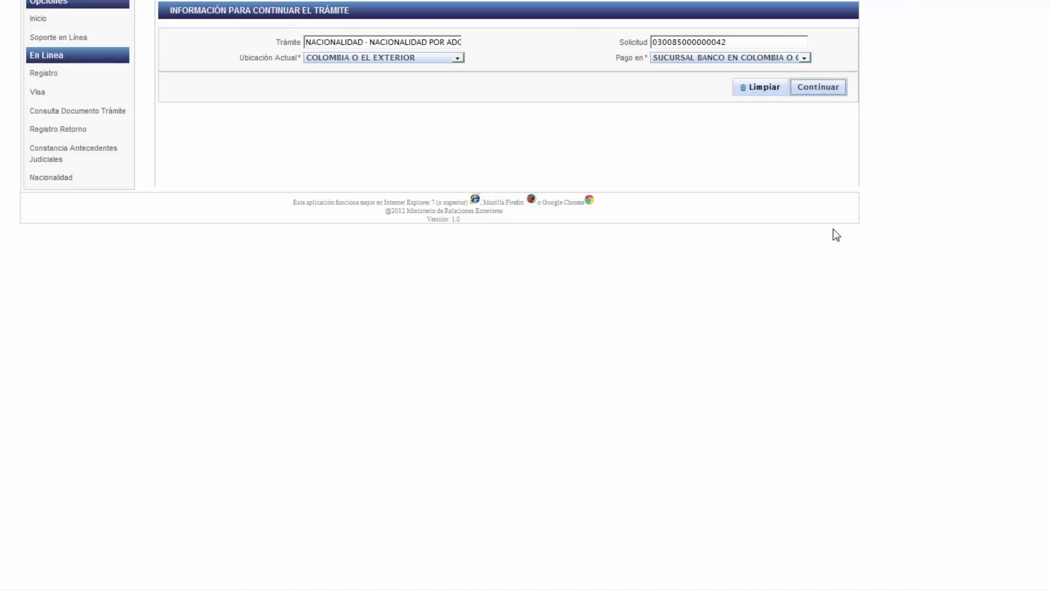